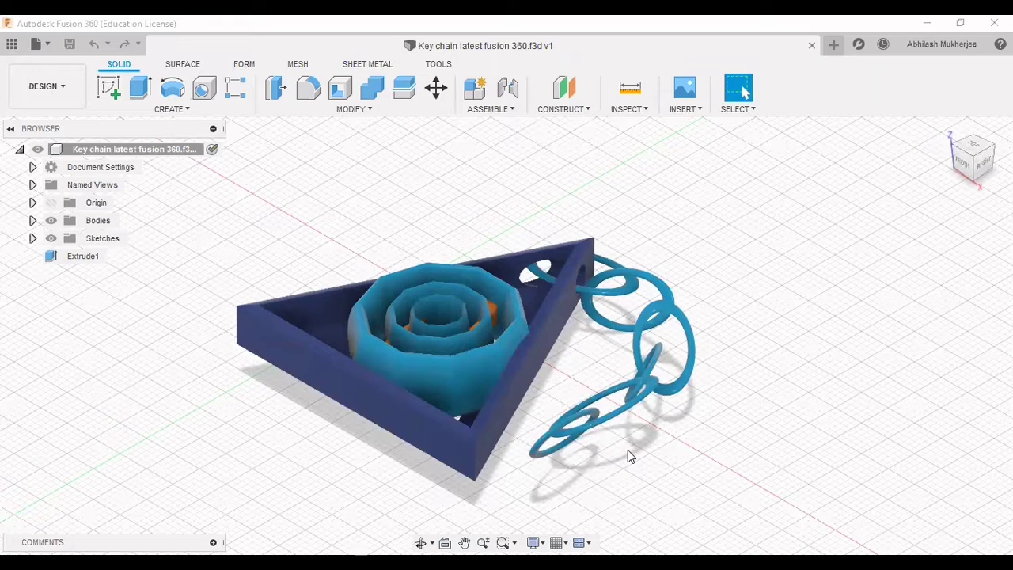
# Step: Create a new drawing from the full key chain design, from scratch, with ISO standard, mm units and A3 sheet size
pyautogui.keyDown('shift'); pyautogui.moveTo(628, 455); pyautogui.dragTo(639, 435, button='middle'); pyautogui.keyUp('shift')
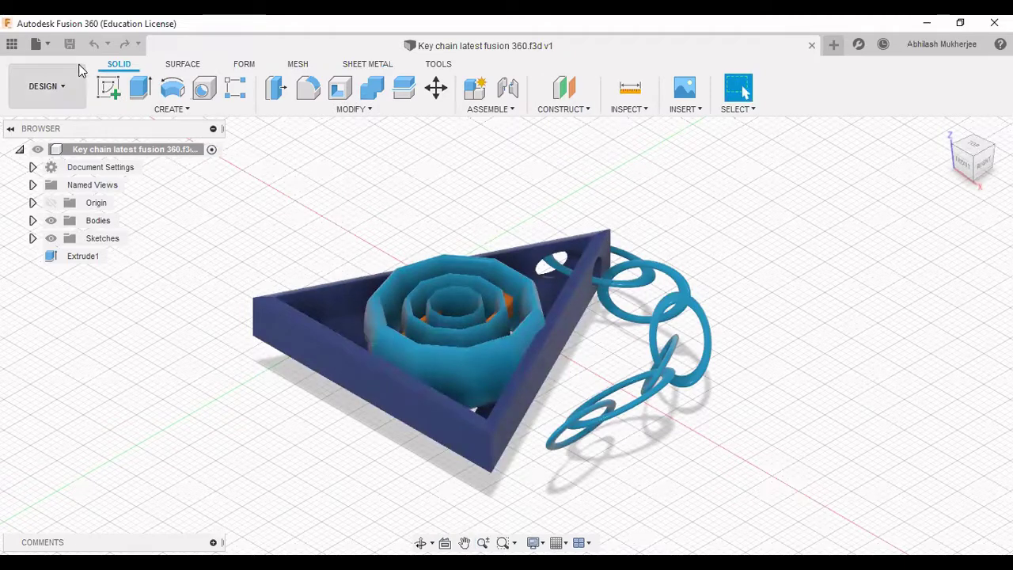
pyautogui.click(63, 87)
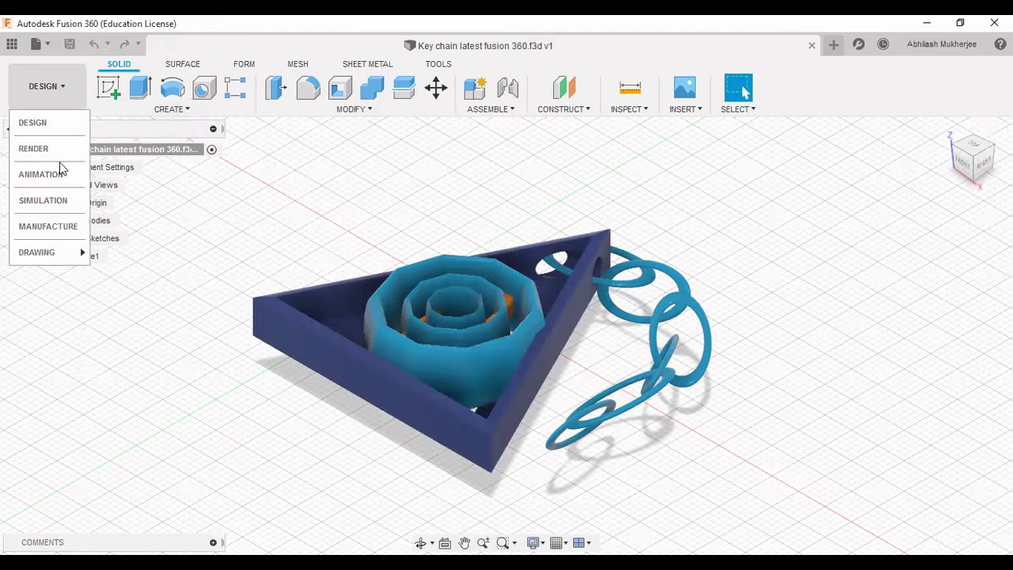
pyautogui.moveTo(70, 254)
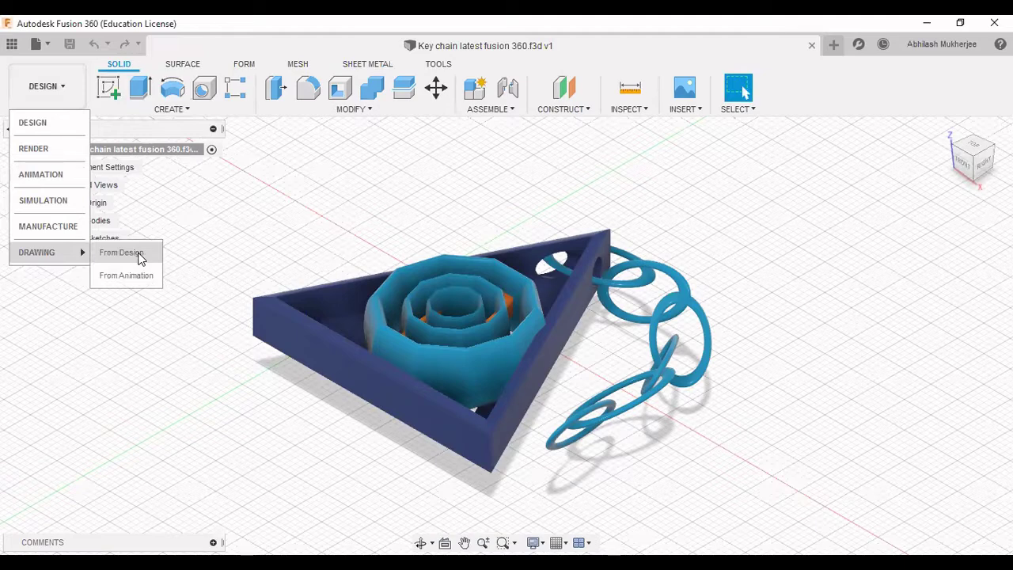
pyautogui.click(121, 252)
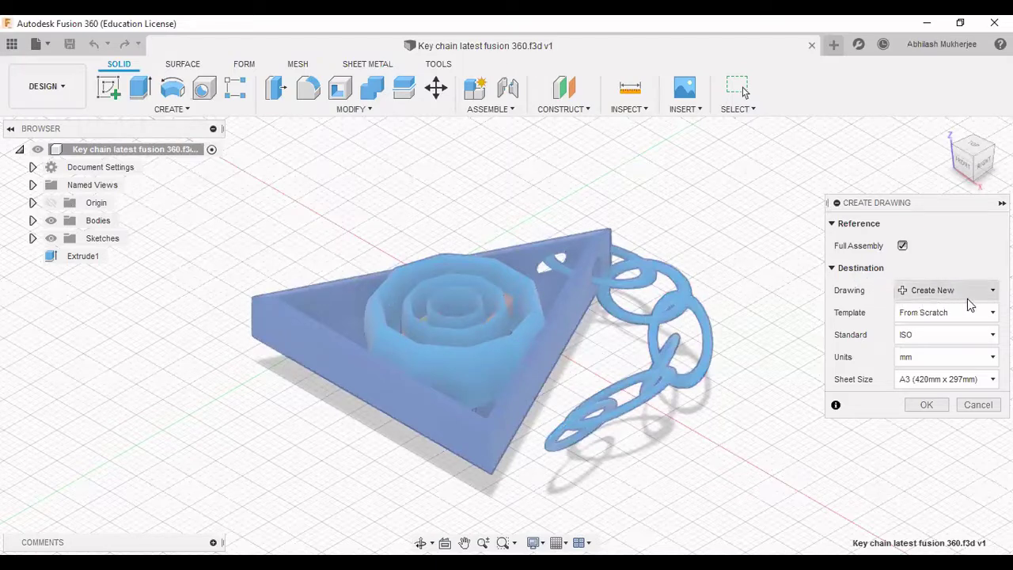
pyautogui.click(978, 343)
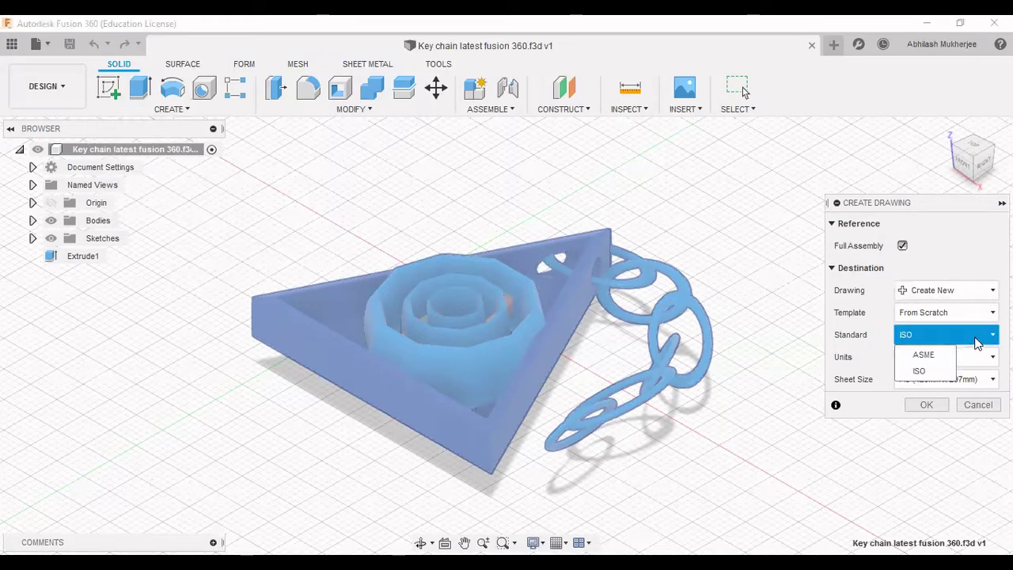
pyautogui.click(978, 341)
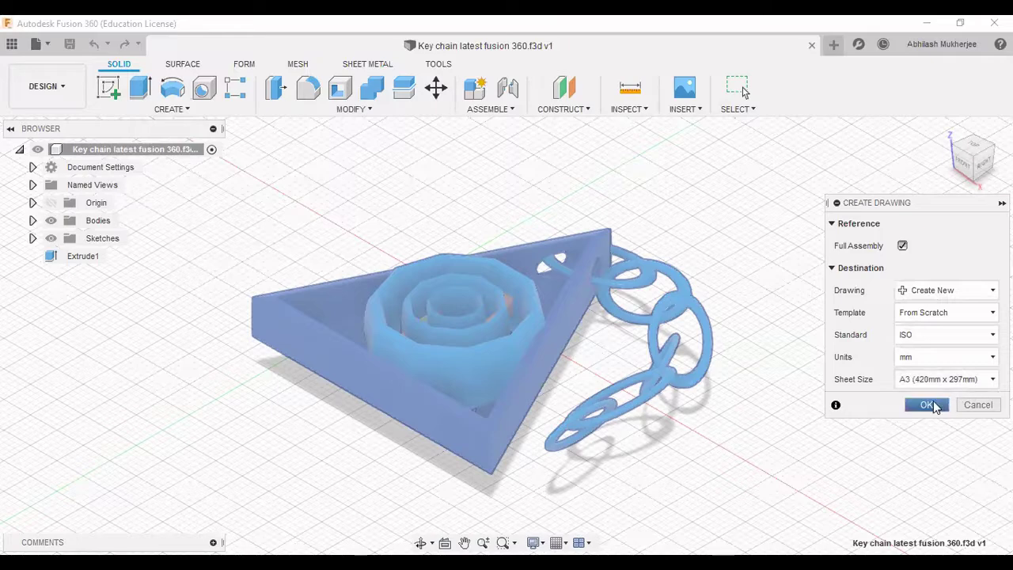
pyautogui.click(928, 405)
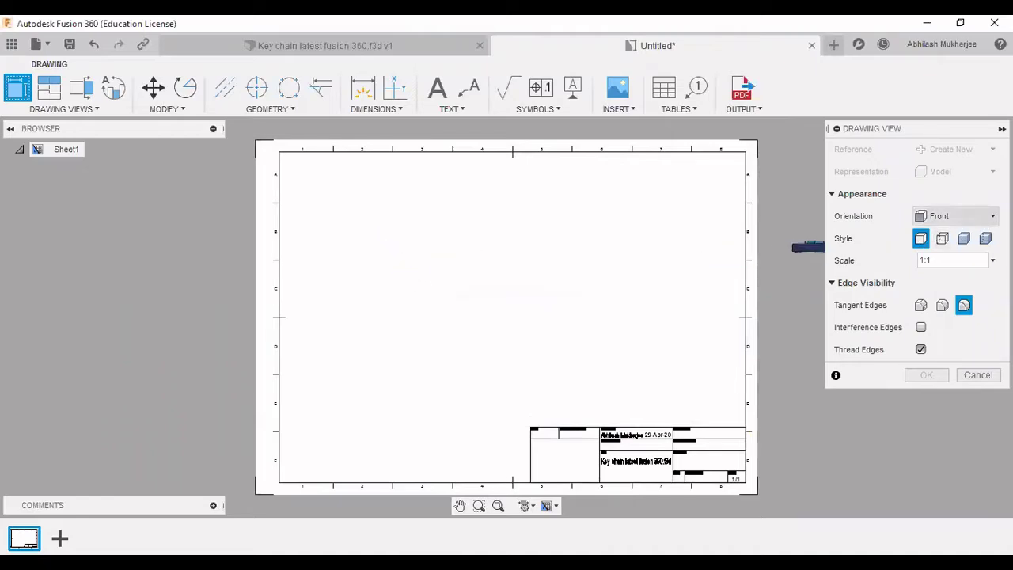
# Step: Place a base view of the key chain on the left half of the sheet, with TOP orientation and 2:1 scale
pyautogui.click(956, 216)
pyautogui.click(956, 254)
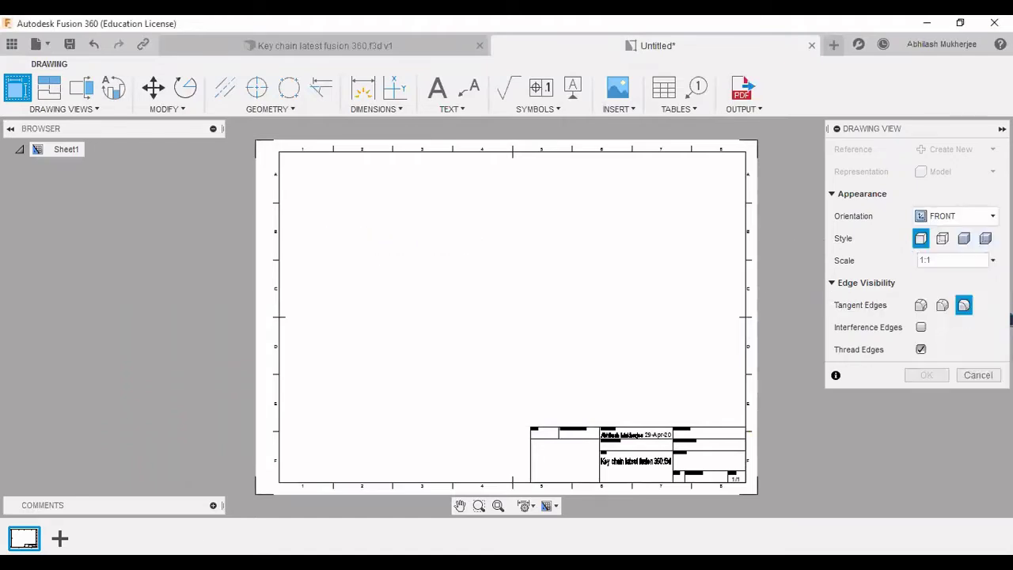
pyautogui.click(964, 263)
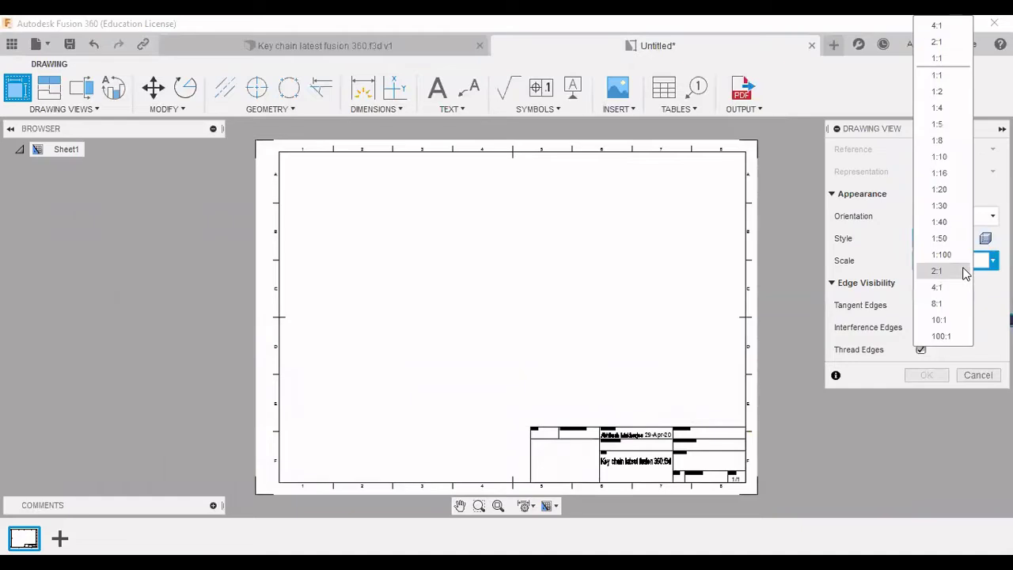
pyautogui.click(965, 269)
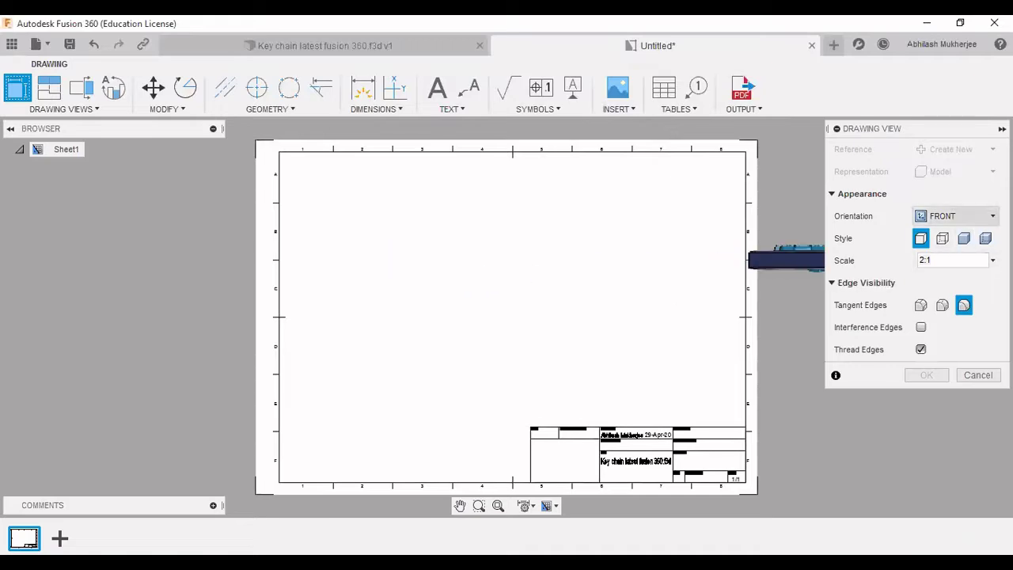
pyautogui.click(956, 215)
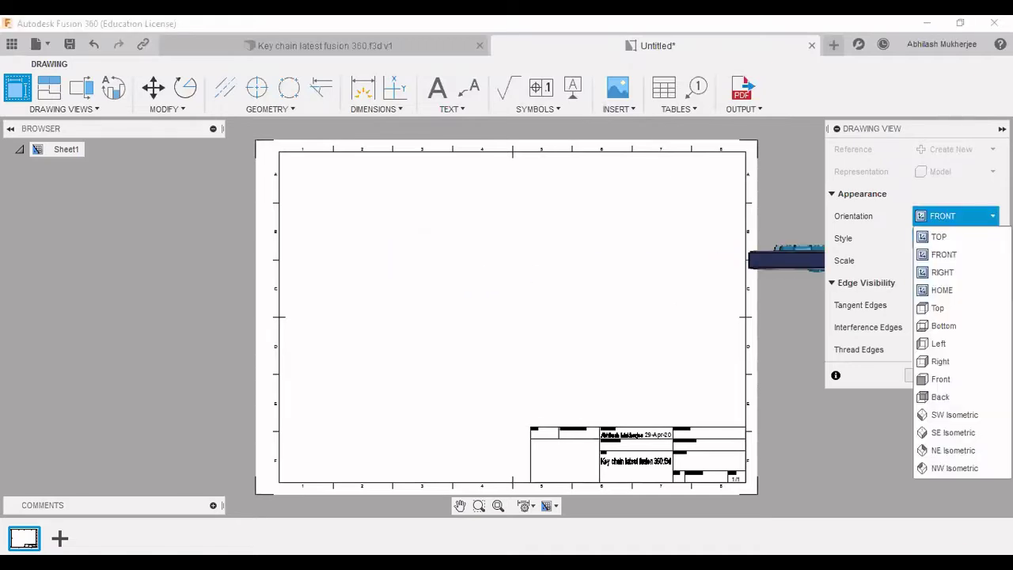
pyautogui.click(940, 237)
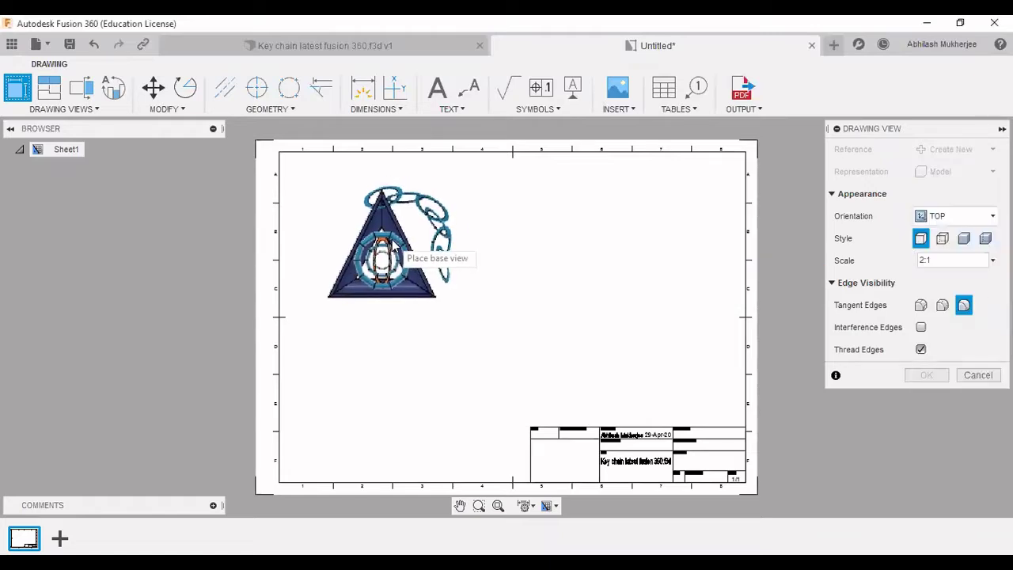
pyautogui.click(378, 306)
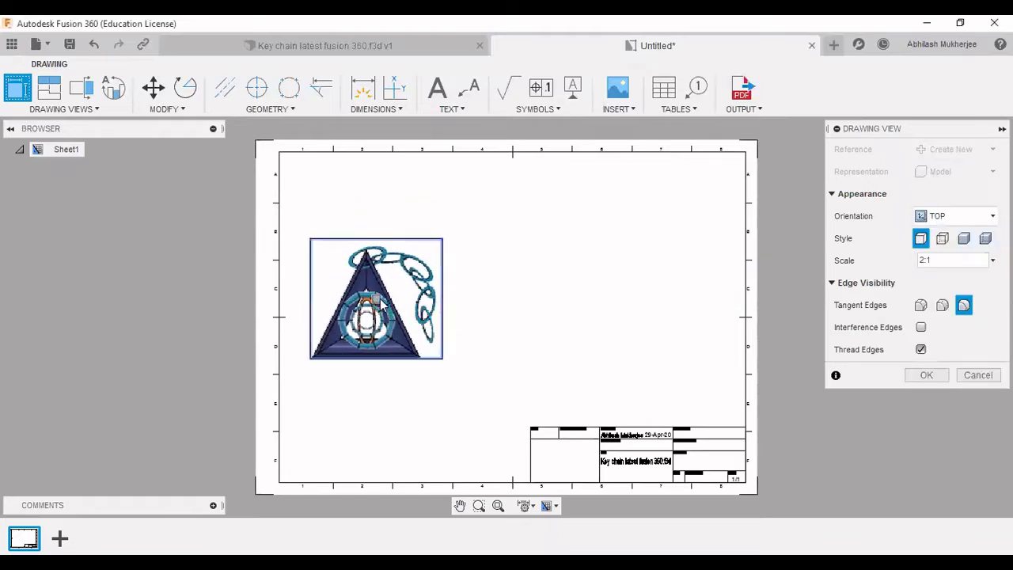
pyautogui.click(926, 375)
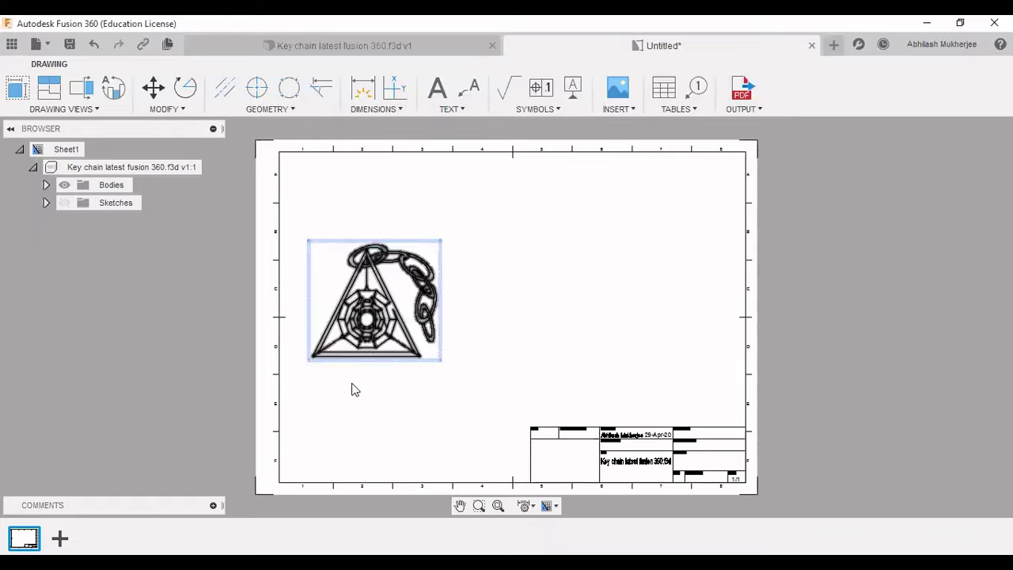
# Step: Project three views from the base view: an isometric view below right, a side view far right and an edge view above
pyautogui.scroll(3, 366, 367)
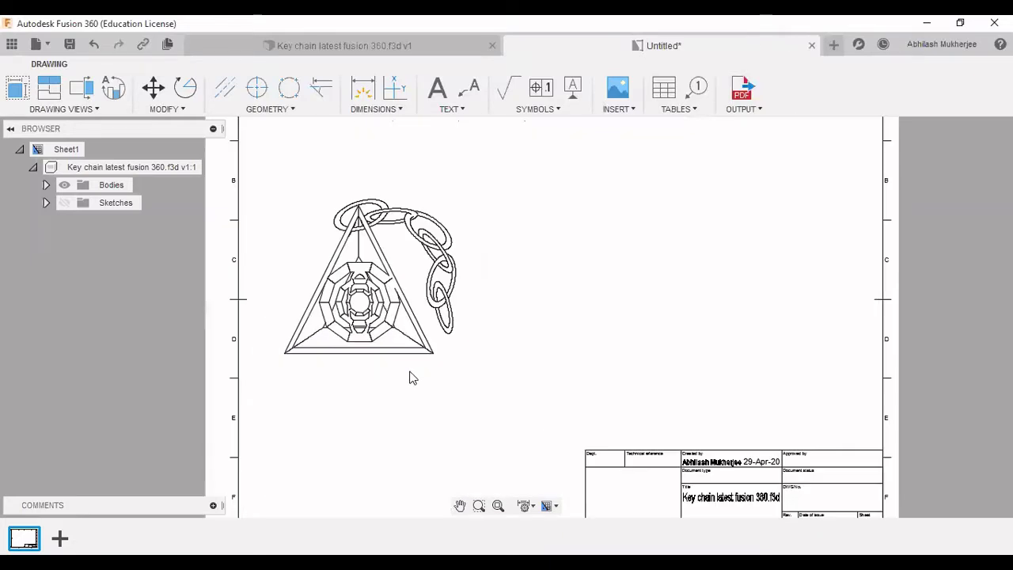
pyautogui.scroll(-2, 410, 378)
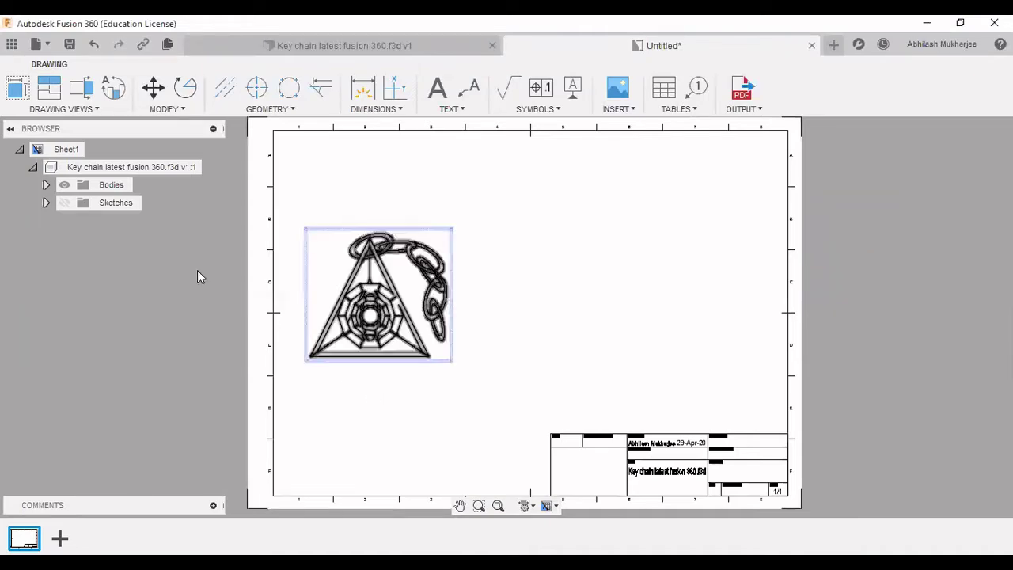
pyautogui.click(92, 111)
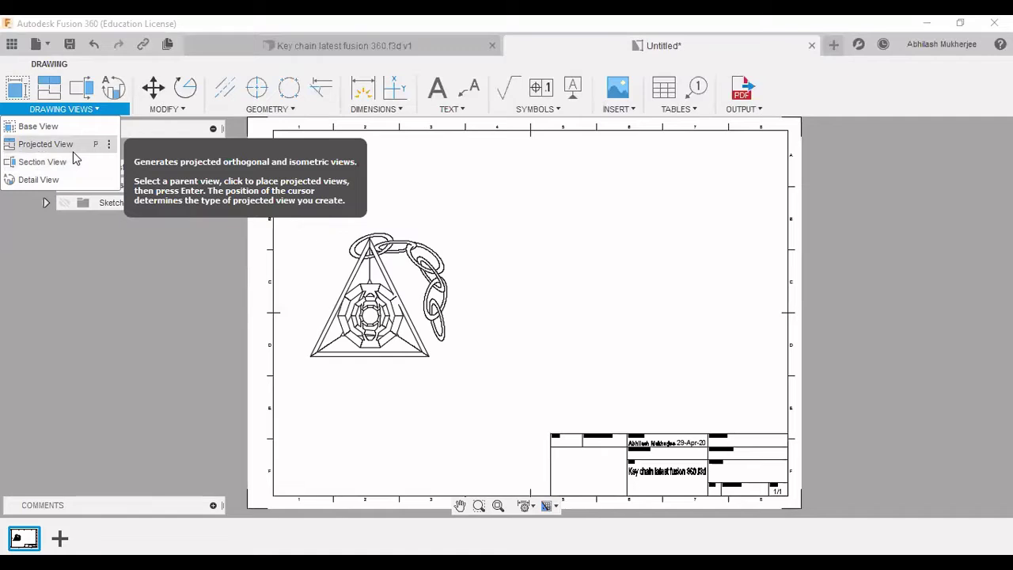
pyautogui.click(73, 154)
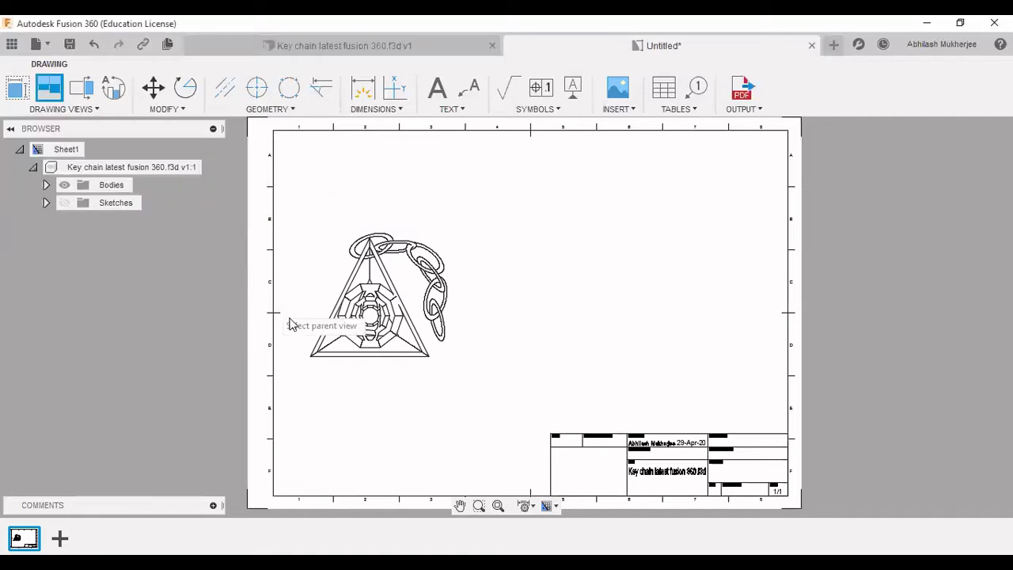
pyautogui.click(369, 311)
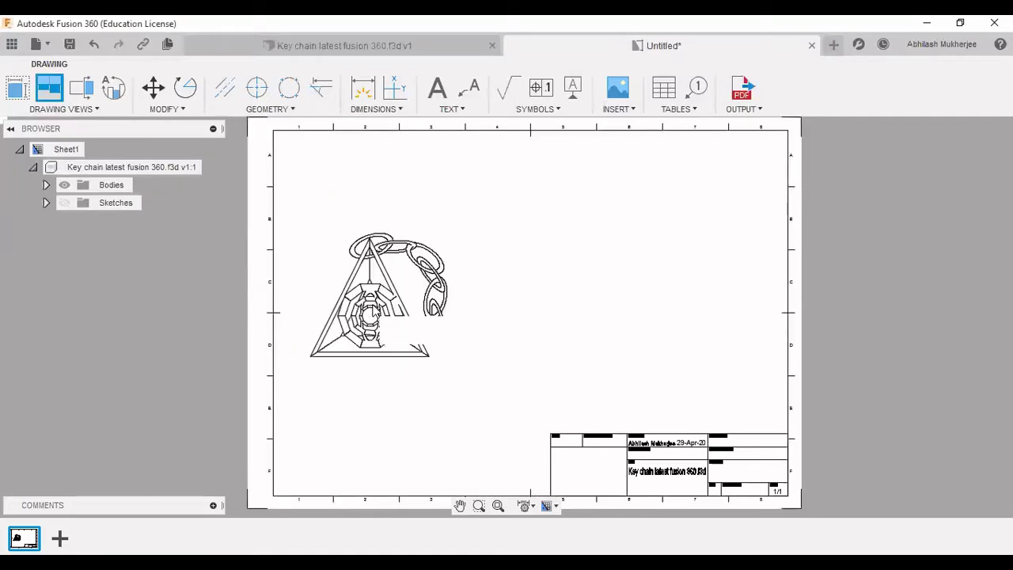
pyautogui.click(545, 374)
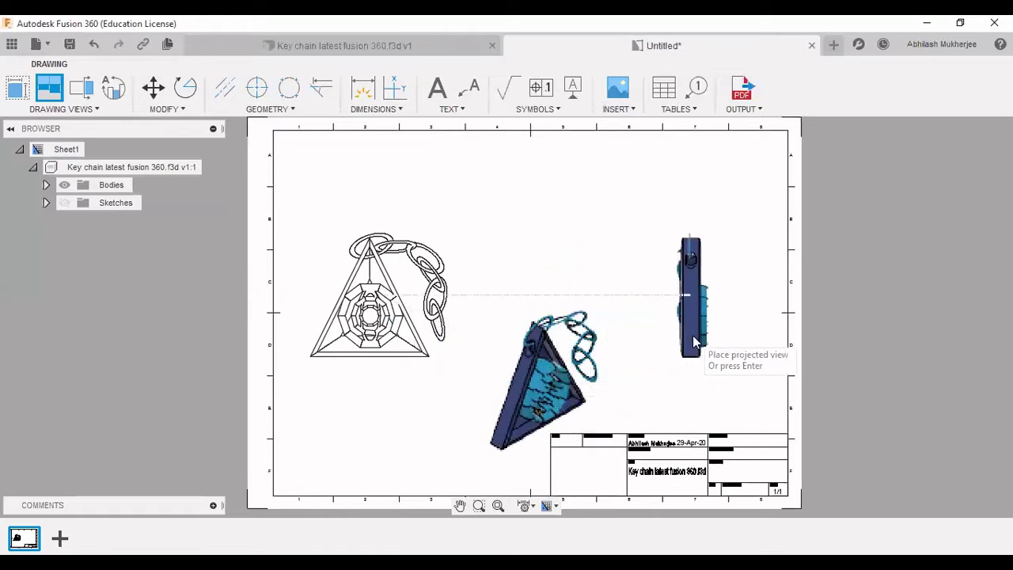
pyautogui.click(692, 331)
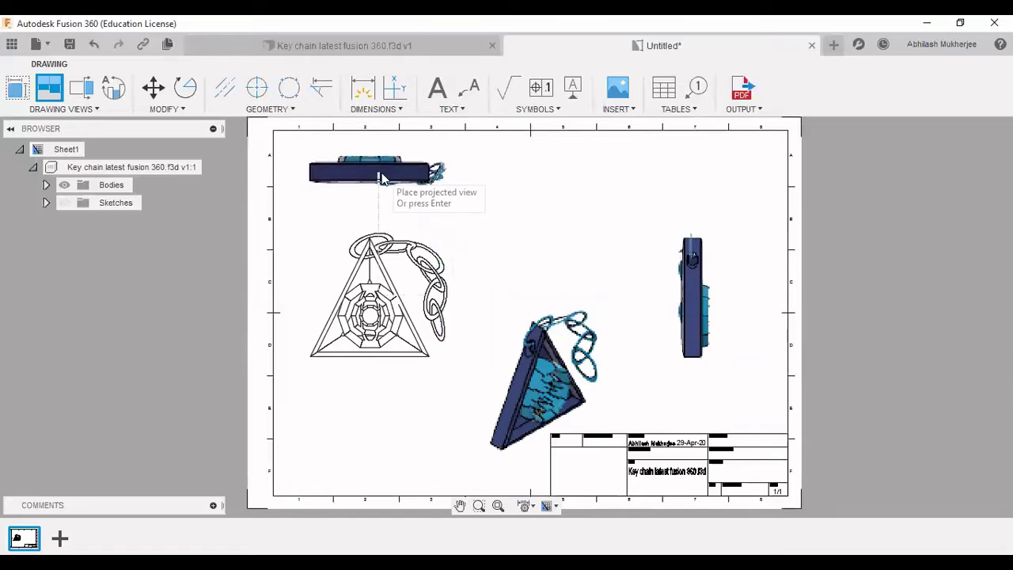
pyautogui.click(380, 179)
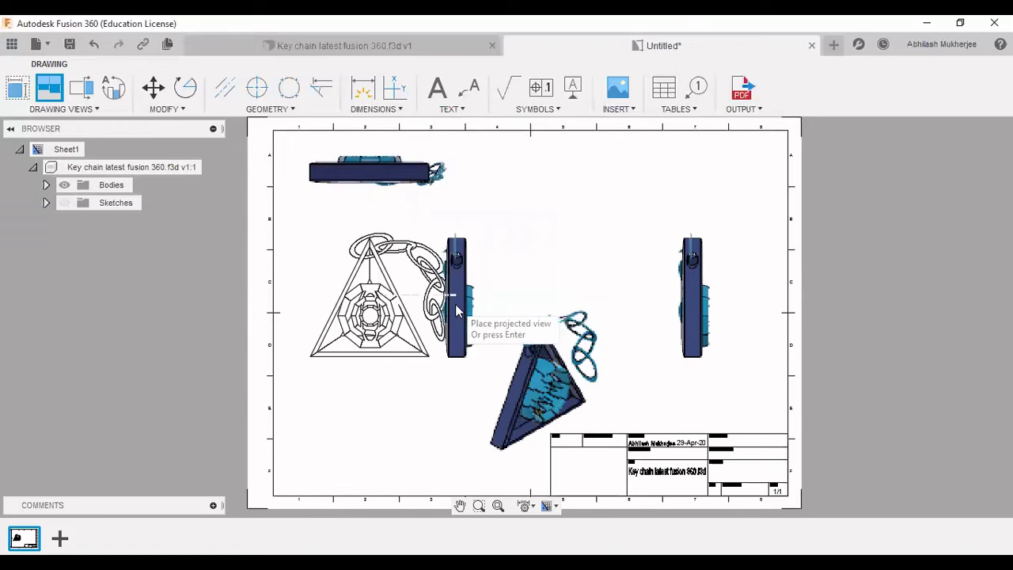
pyautogui.press('Return')
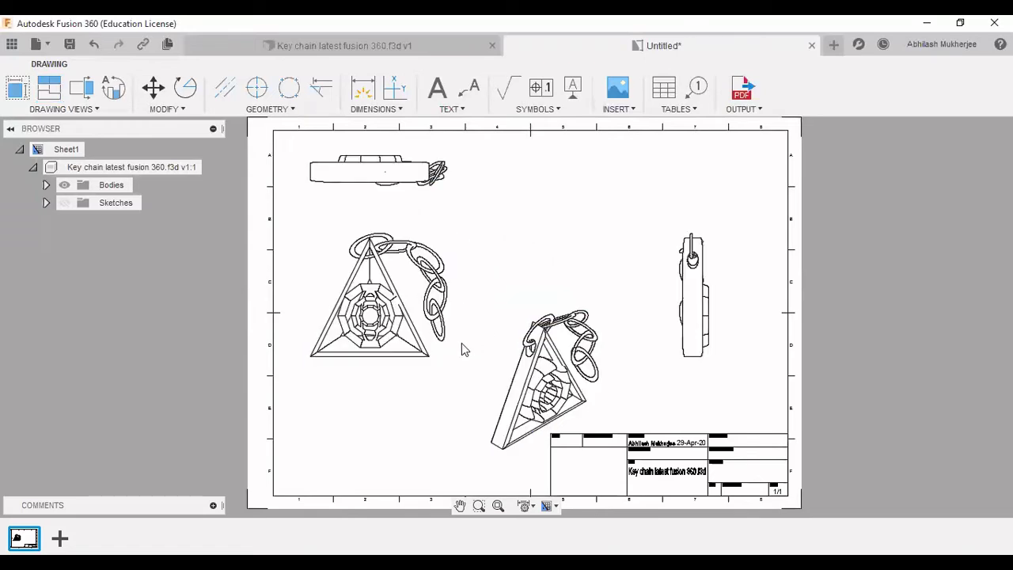
# Step: Move the isometric view up to the upper middle of the sheet, clear of the title block
pyautogui.click(526, 403)
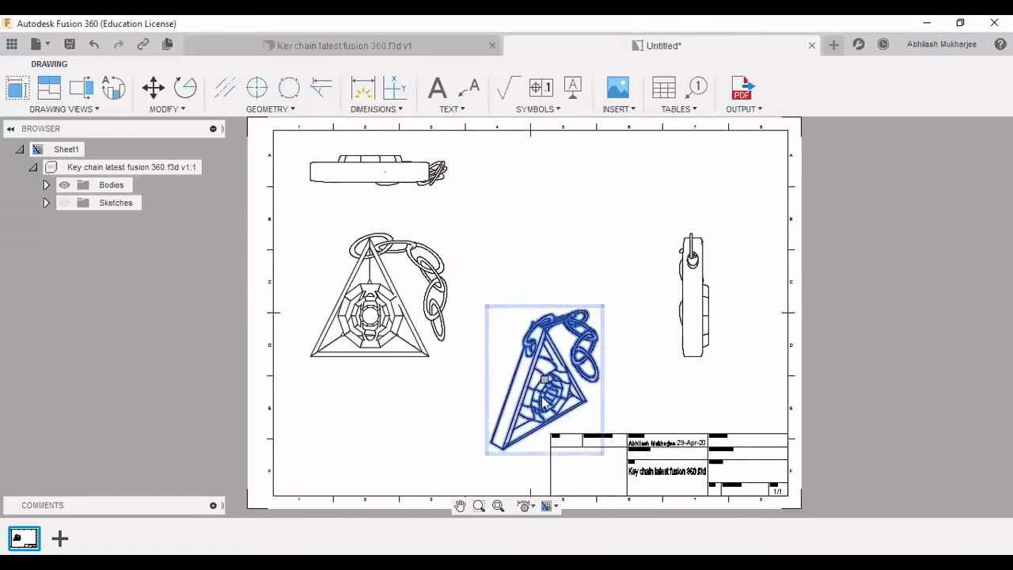
pyautogui.click(559, 363)
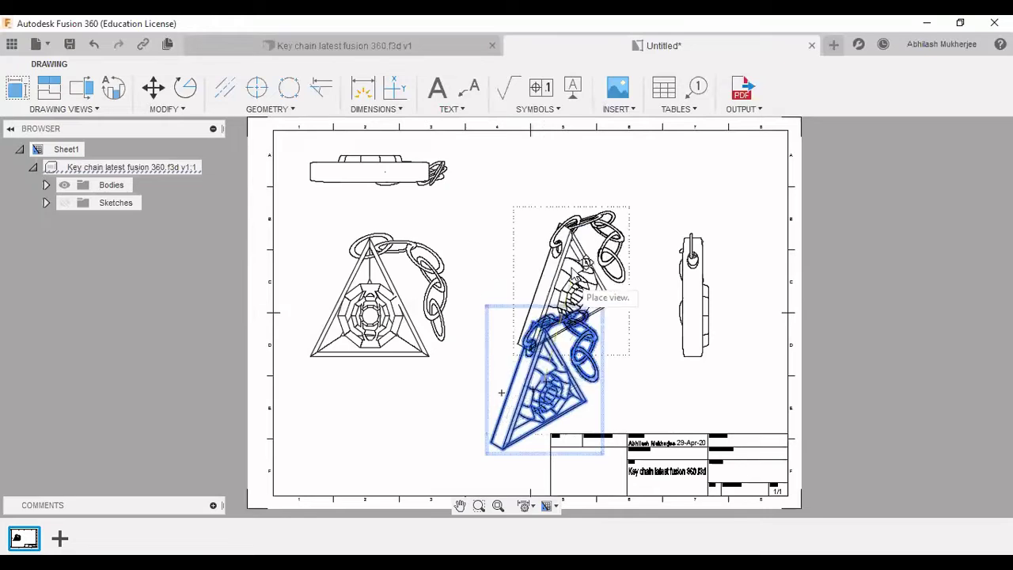
pyautogui.click(574, 238)
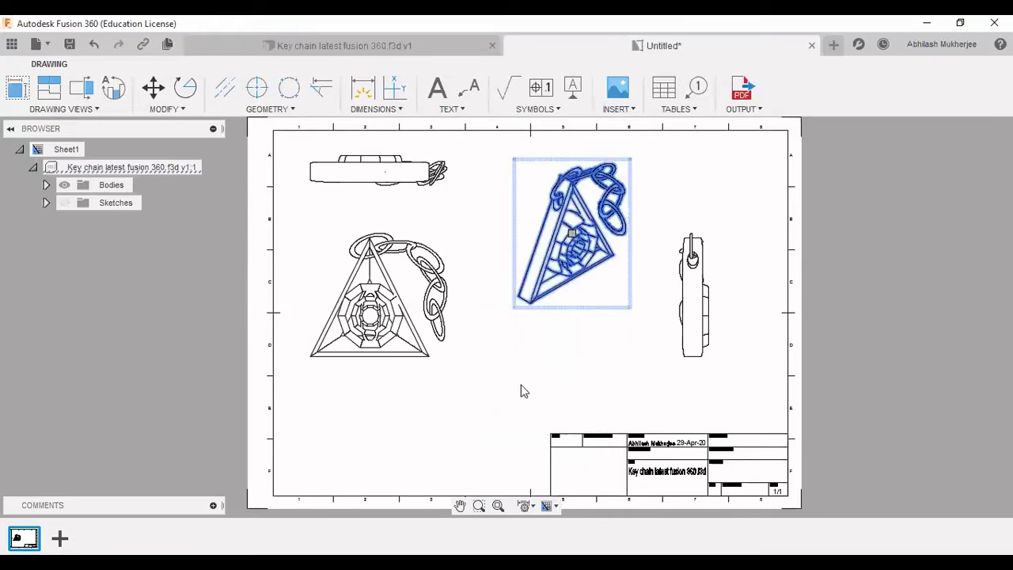
pyautogui.click(517, 389)
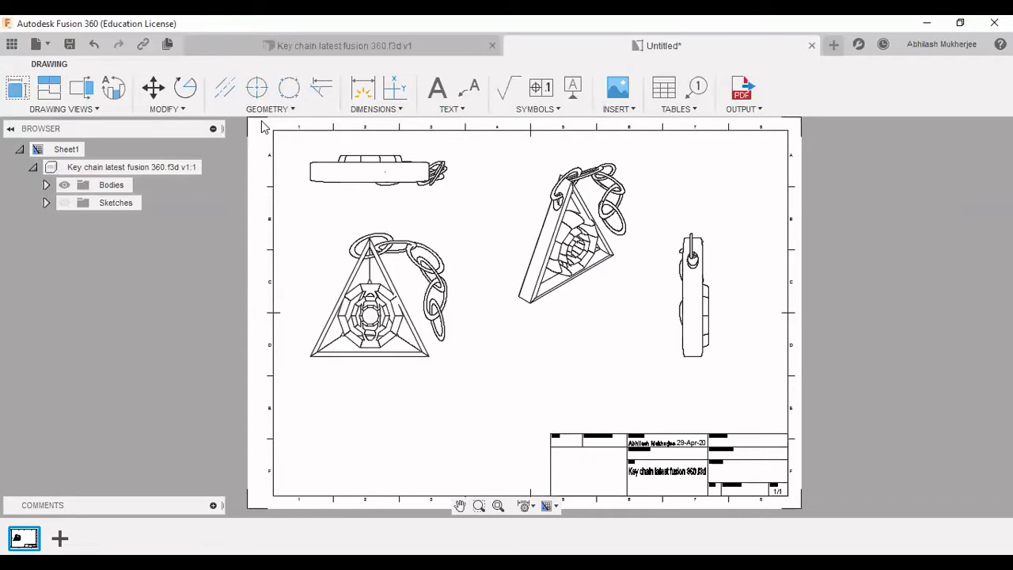
# Step: Add an aligned dimension to the triangle's left slanted outer side in the base view, placed outside the triangle
pyautogui.scroll(2, 353, 352)
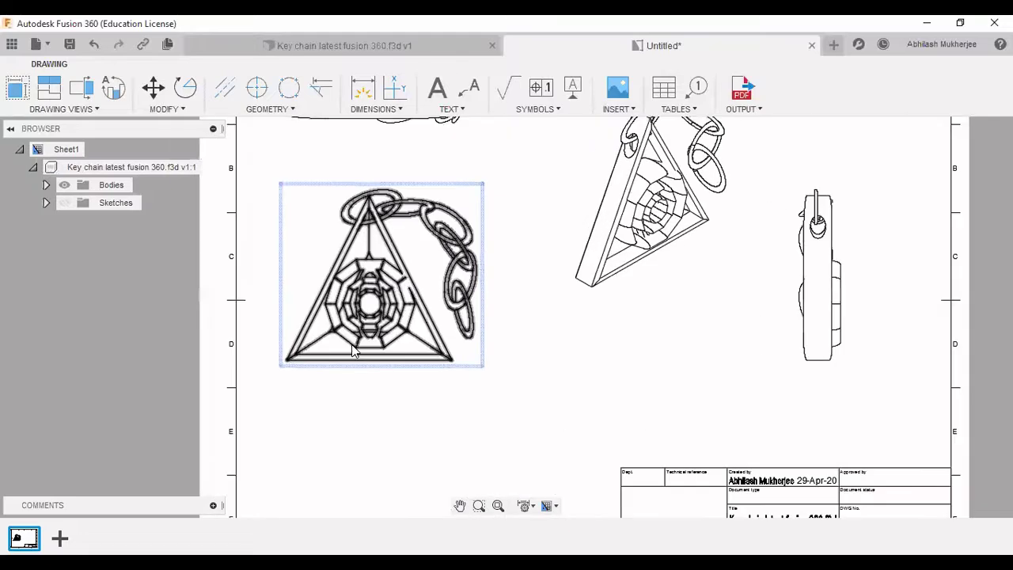
pyautogui.scroll(1, 354, 353)
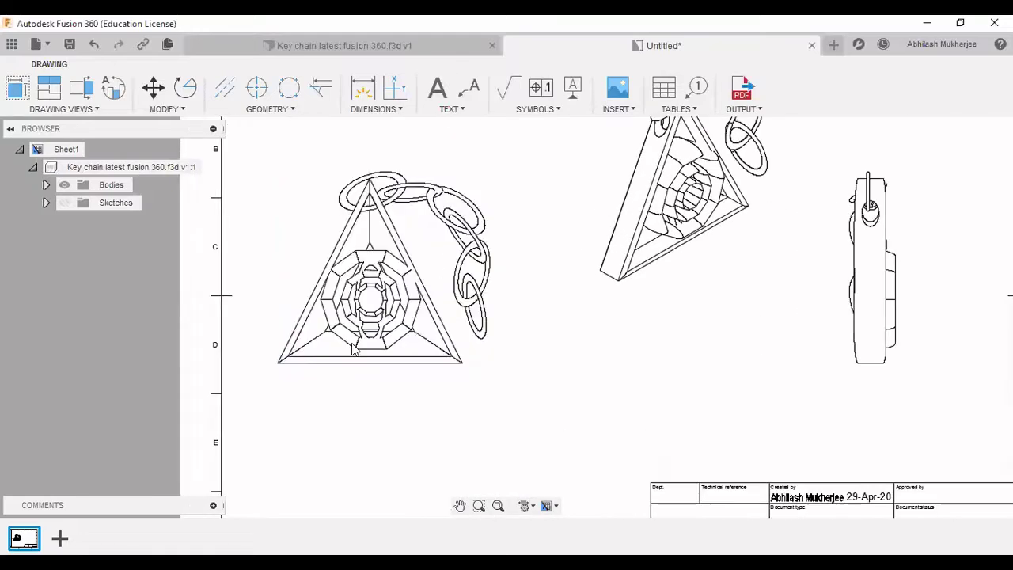
pyautogui.click(372, 110)
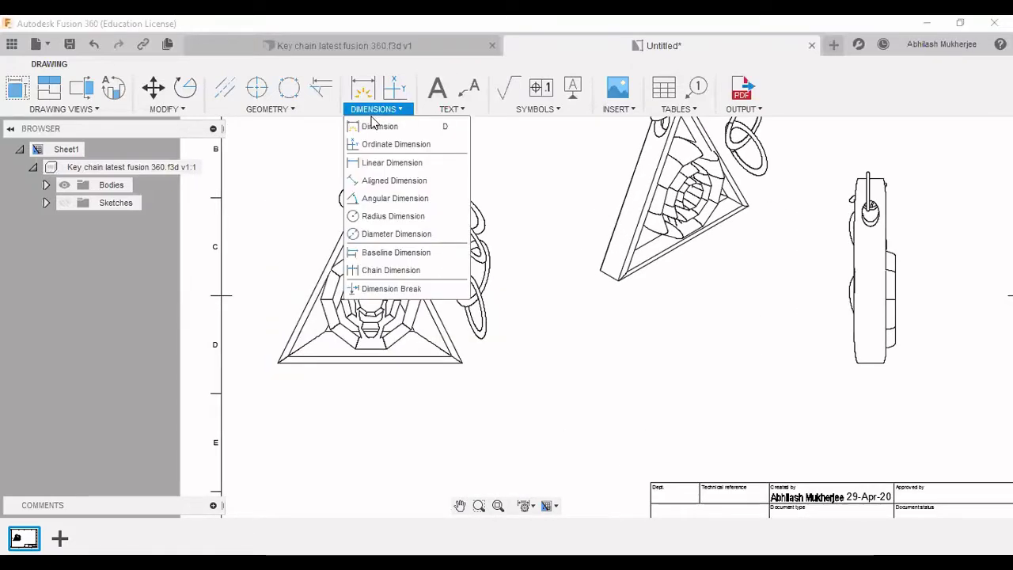
pyautogui.click(404, 184)
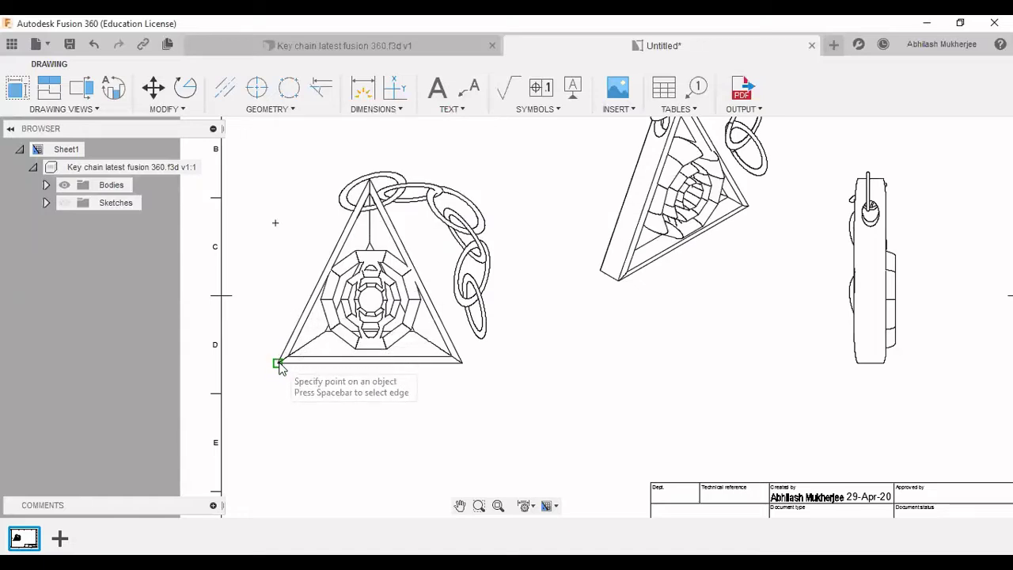
pyautogui.click(286, 353)
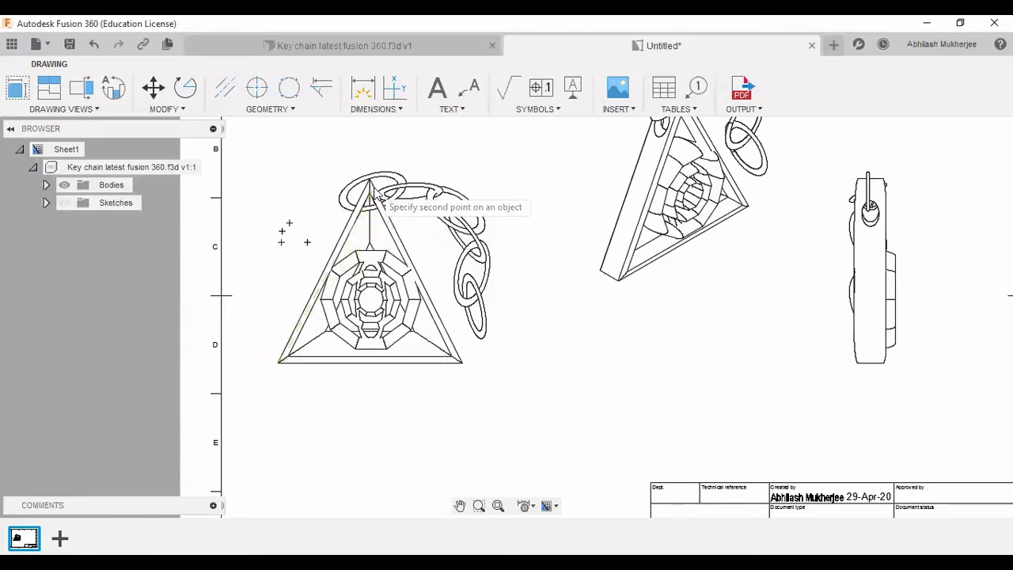
pyautogui.click(369, 180)
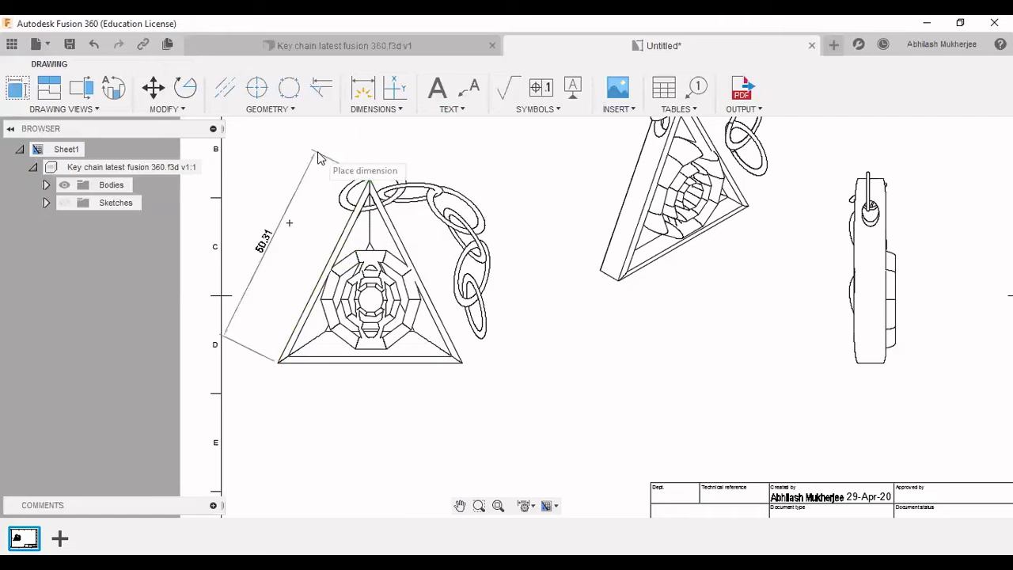
pyautogui.click(349, 274)
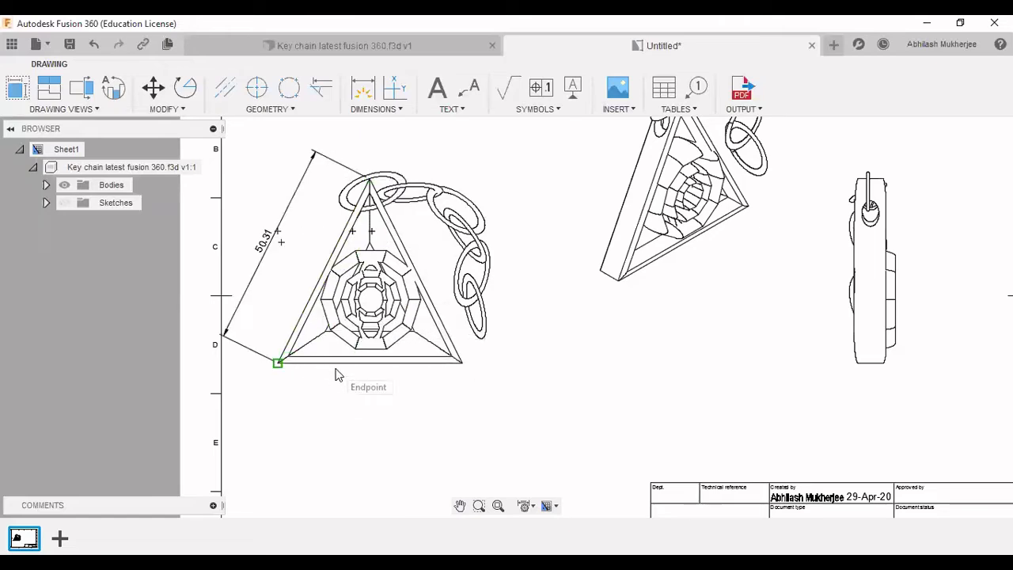
pyautogui.press('space')
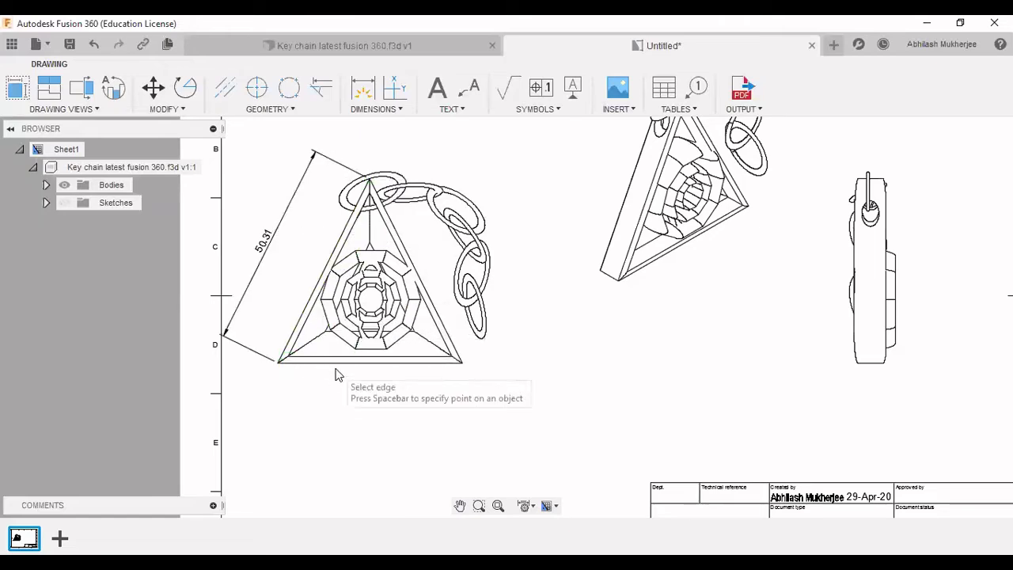
# Step: Add a linear dimension between the triangle's two lower outer corners in the base view, placed below the triangle
pyautogui.click(399, 119)
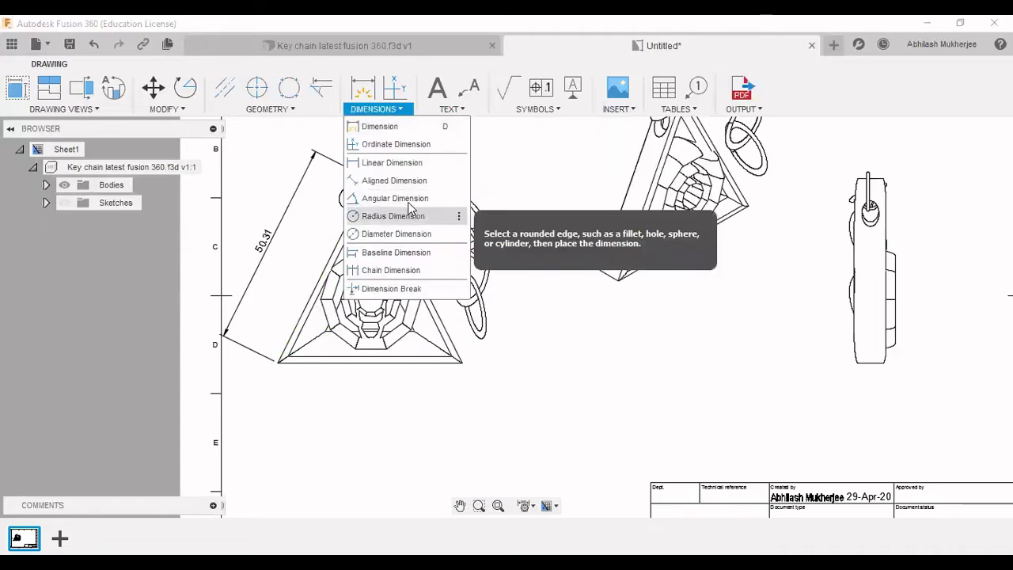
pyautogui.click(416, 163)
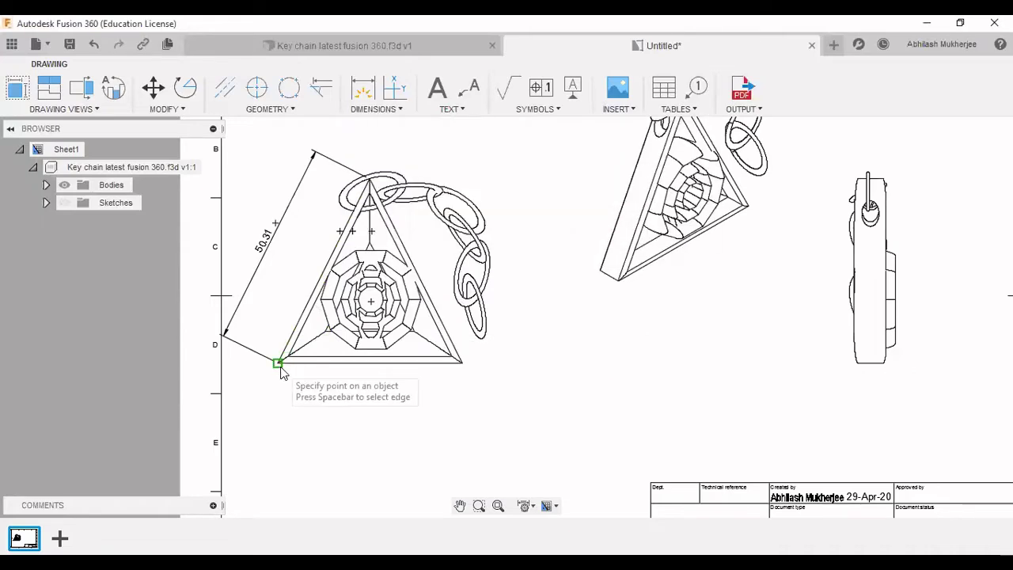
pyautogui.click(278, 362)
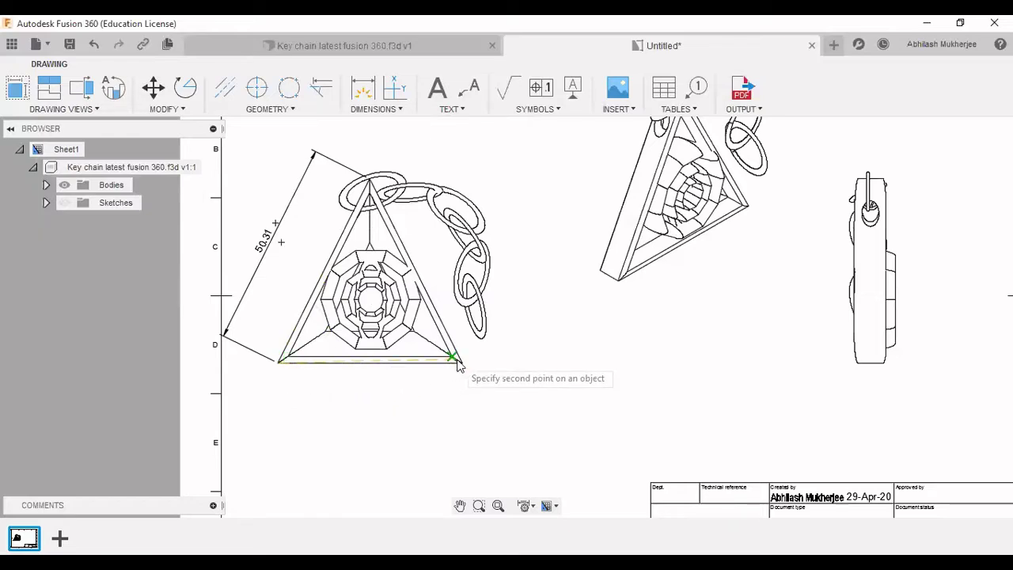
pyautogui.click(461, 362)
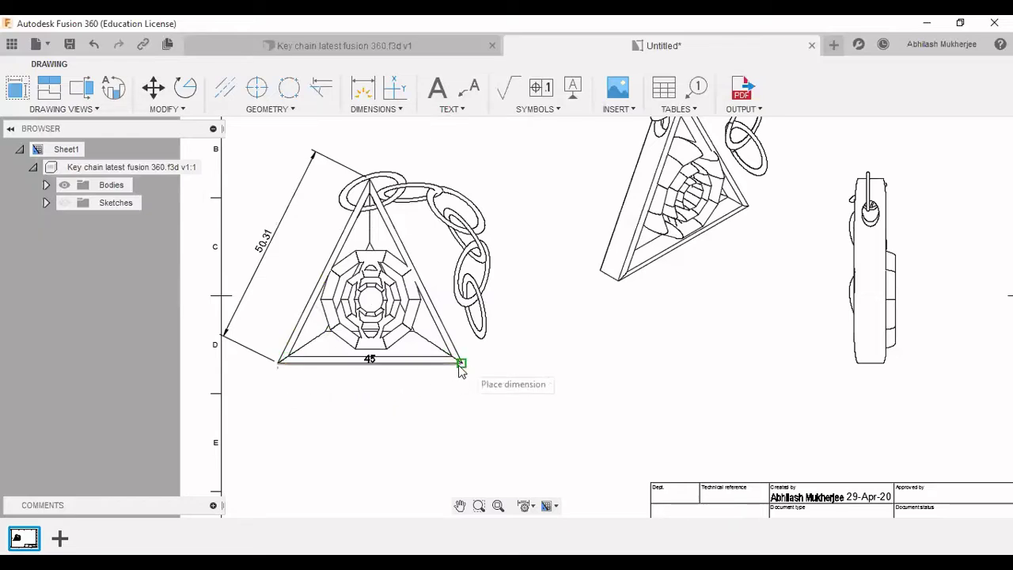
pyautogui.click(425, 402)
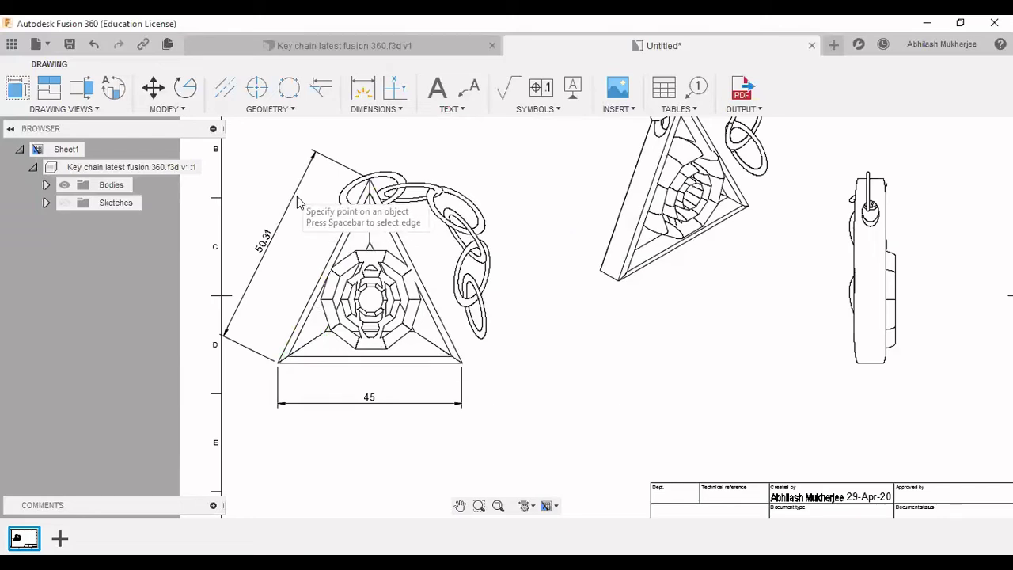
# Step: Add a vertical linear dimension from the triangle's lower-left outer corner to its apex, placed left of the base view
pyautogui.click(278, 364)
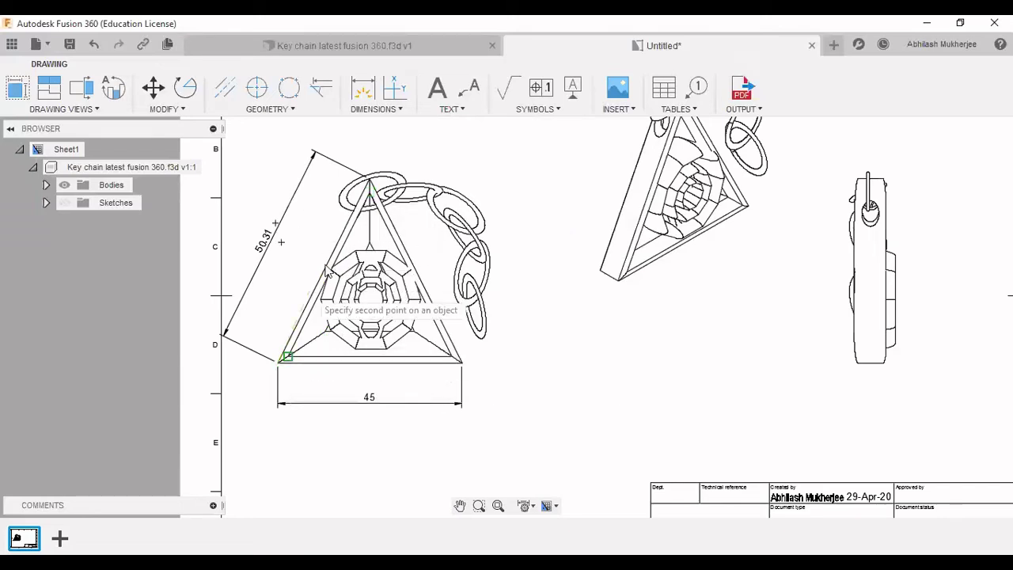
pyautogui.click(369, 181)
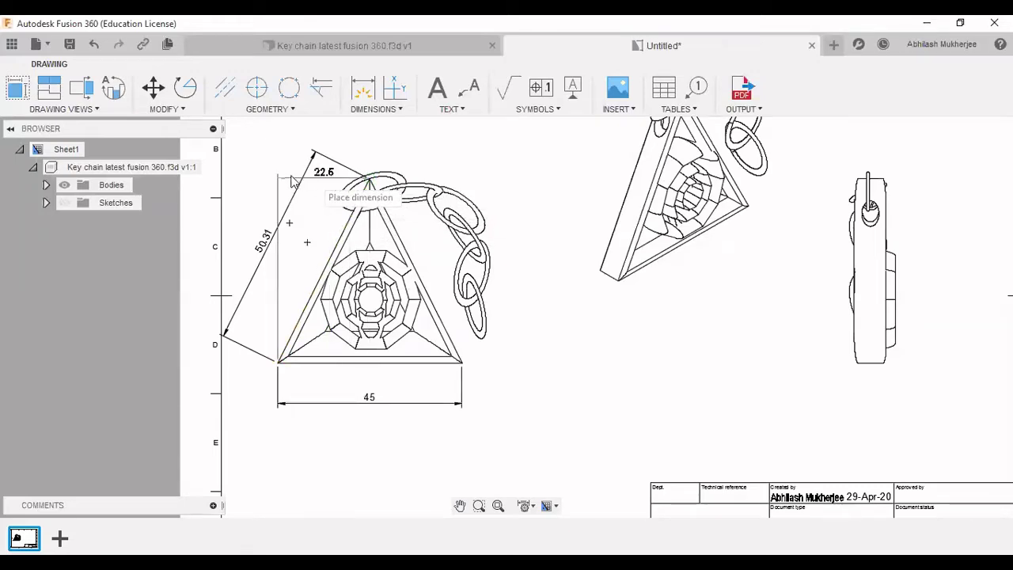
pyautogui.click(245, 198)
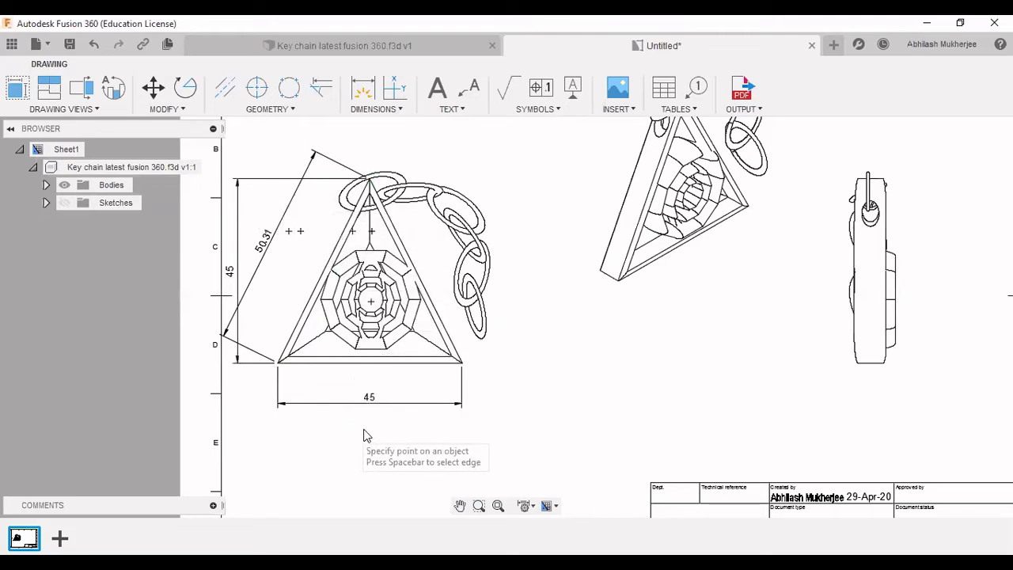
pyautogui.press('space')
pyautogui.press('Escape')
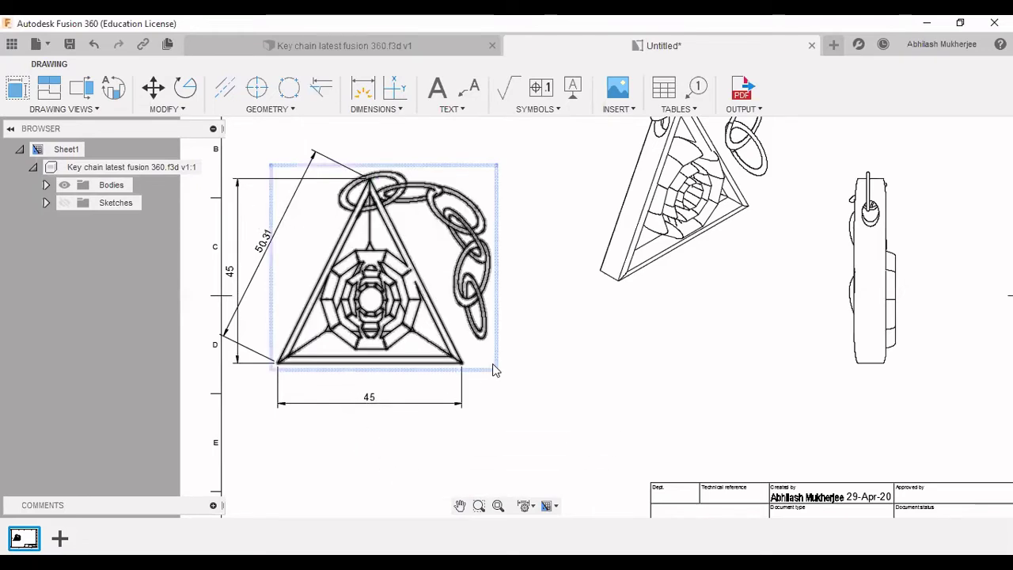
# Step: Add the text "ORTHOGONAL VIEW" below the base view's horizontal width dimension
pyautogui.scroll(-2, 626, 366)
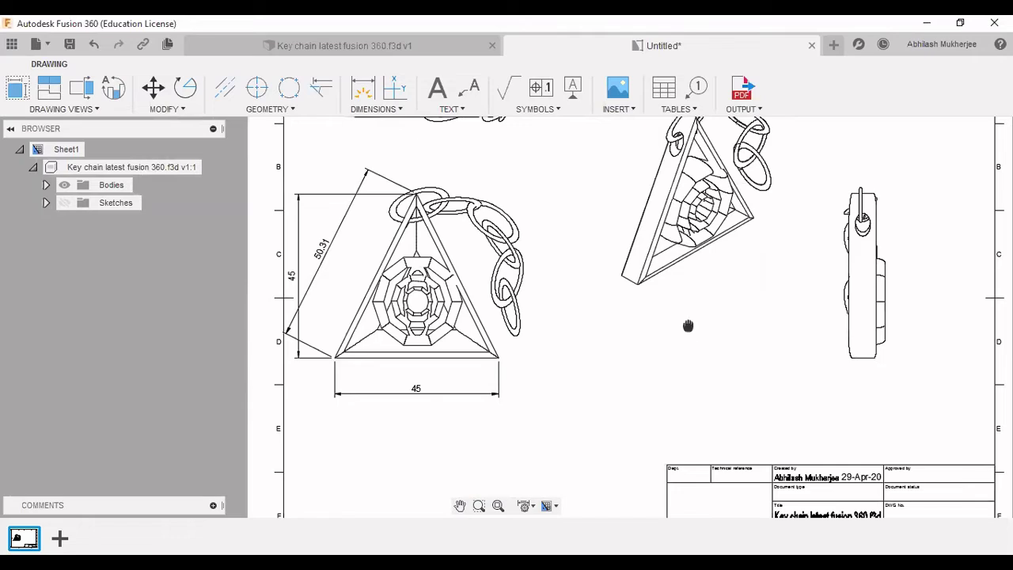
pyautogui.moveTo(688, 325); pyautogui.dragTo(737, 265, button='middle')
pyautogui.click(436, 87)
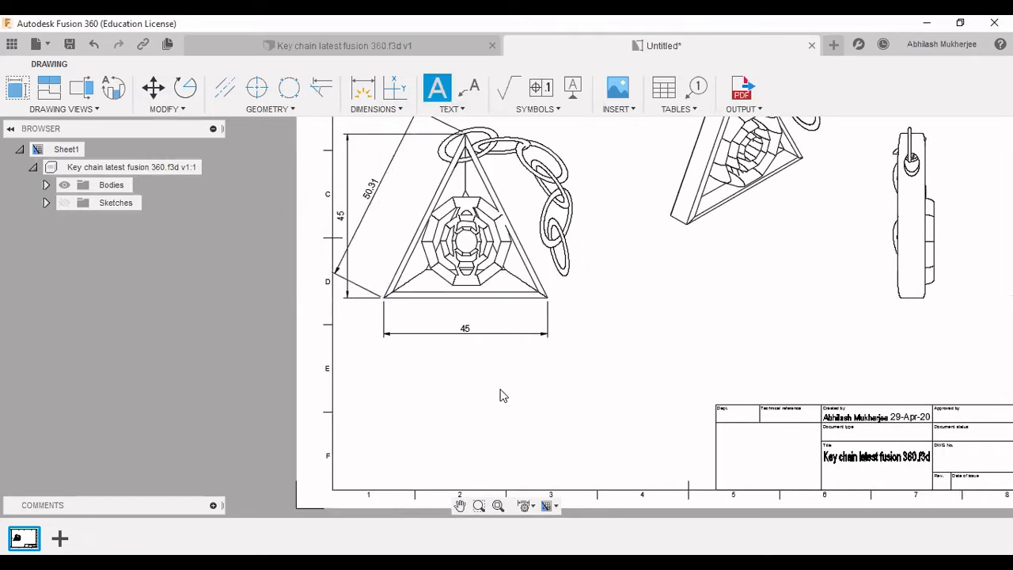
pyautogui.click(427, 358)
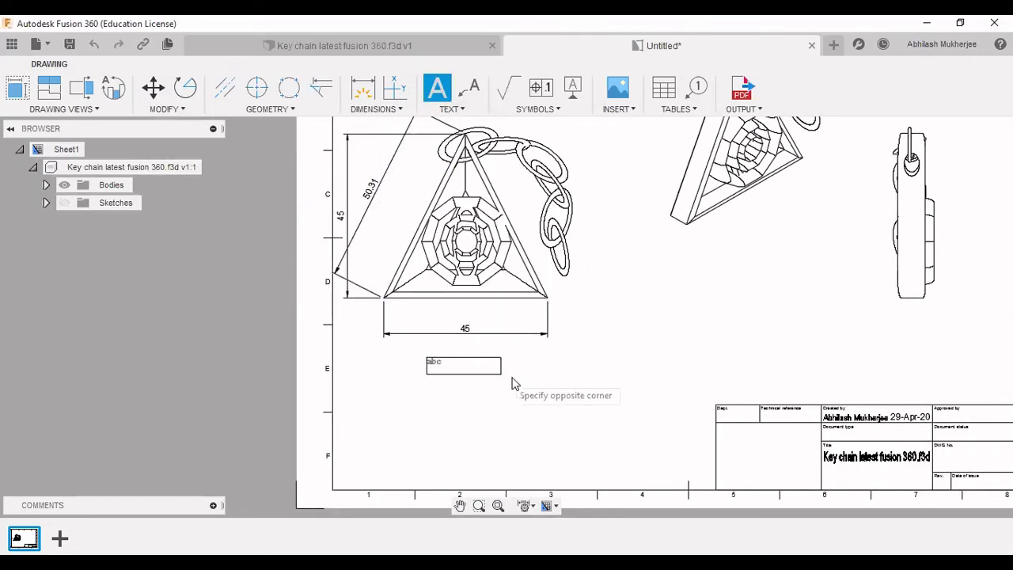
pyautogui.click(542, 388)
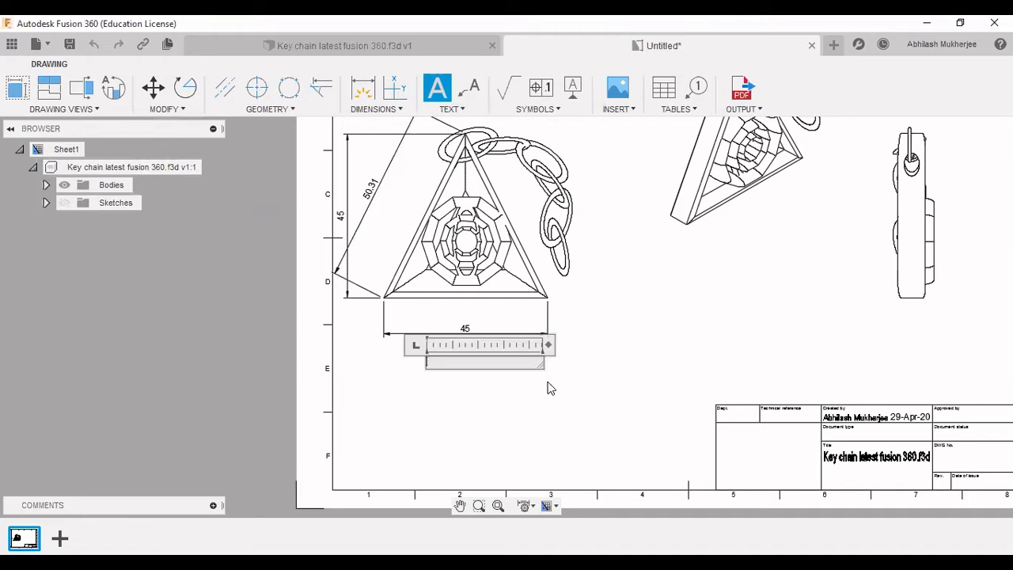
pyautogui.write('ORTHOGONAL VIEW')
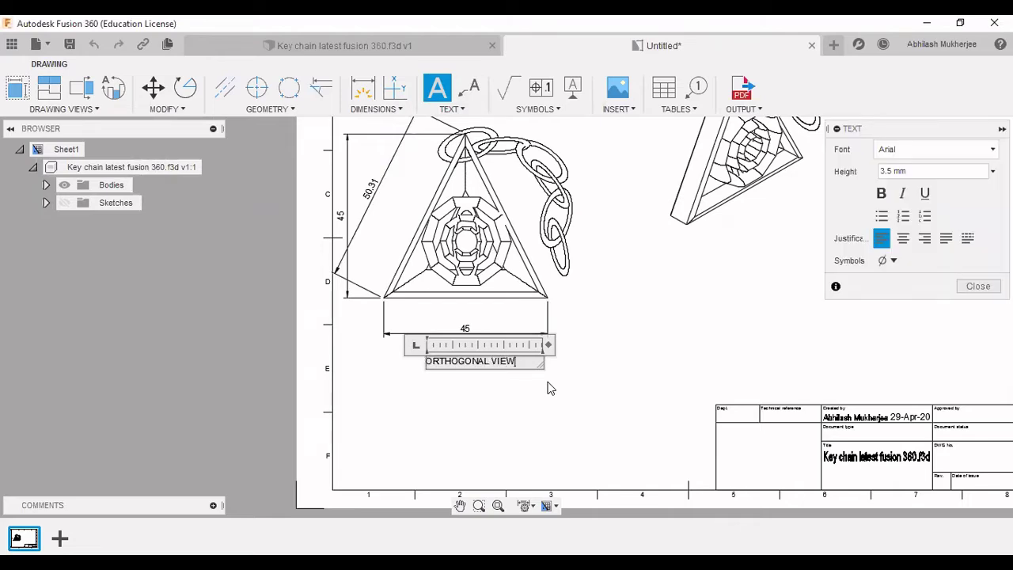
# Step: Format the "ORTHOGONAL VIEW" label as bold italic with a text height of 5 mm
pyautogui.hotkey('ctrl', 'a')
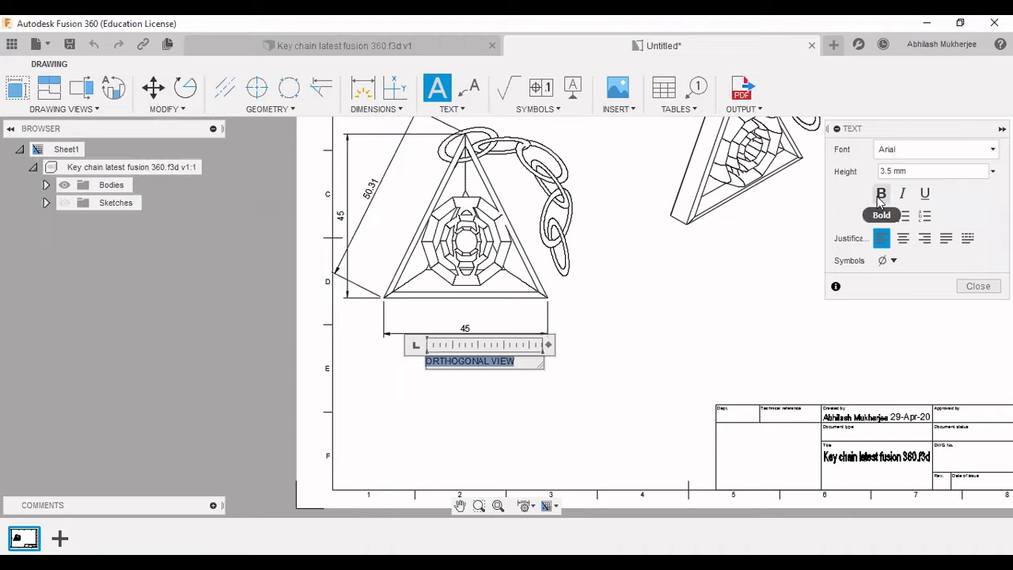
pyautogui.hotkey('ctrl', 'i')
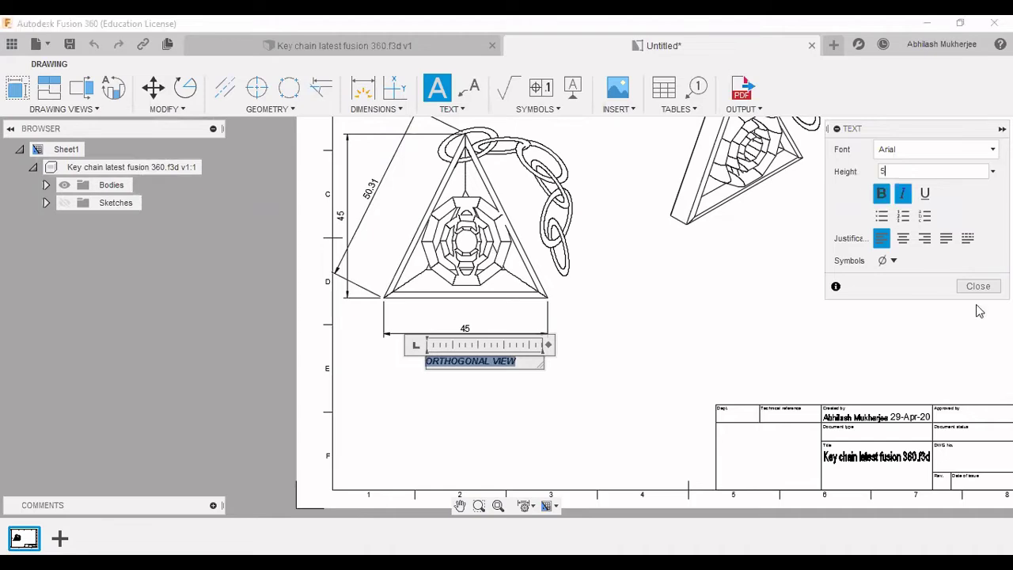
pyautogui.click(979, 287)
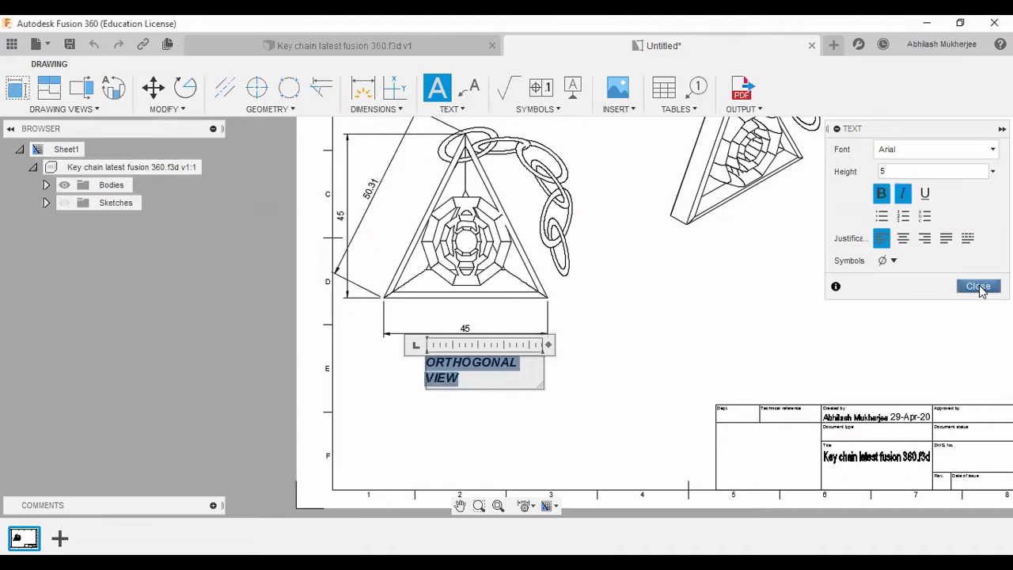
pyautogui.click(979, 287)
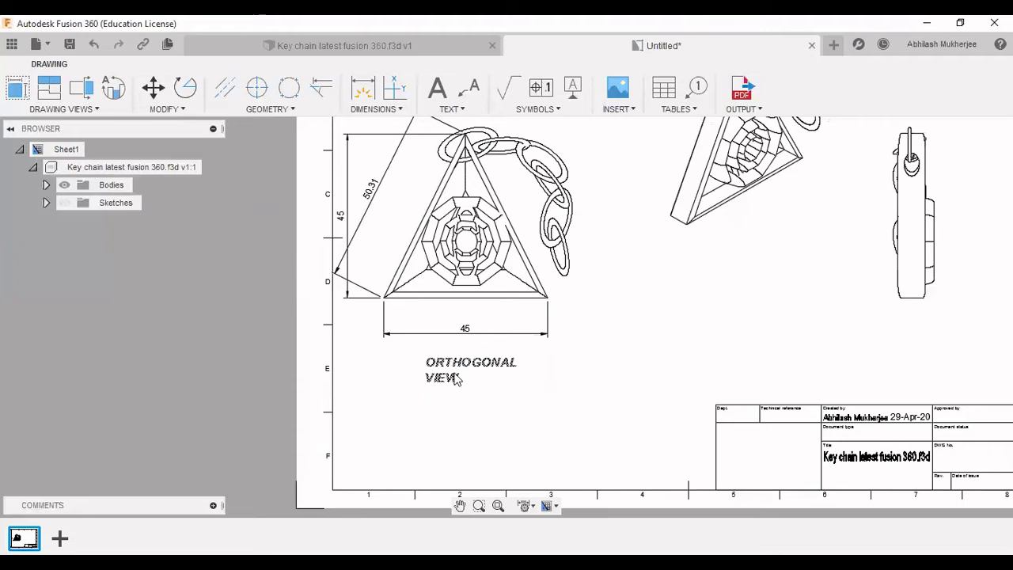
# Step: Widen the "ORTHOGONAL VIEW" text box to fit one line and move the label up and left, just under the width dimension
pyautogui.doubleClick(513, 370)
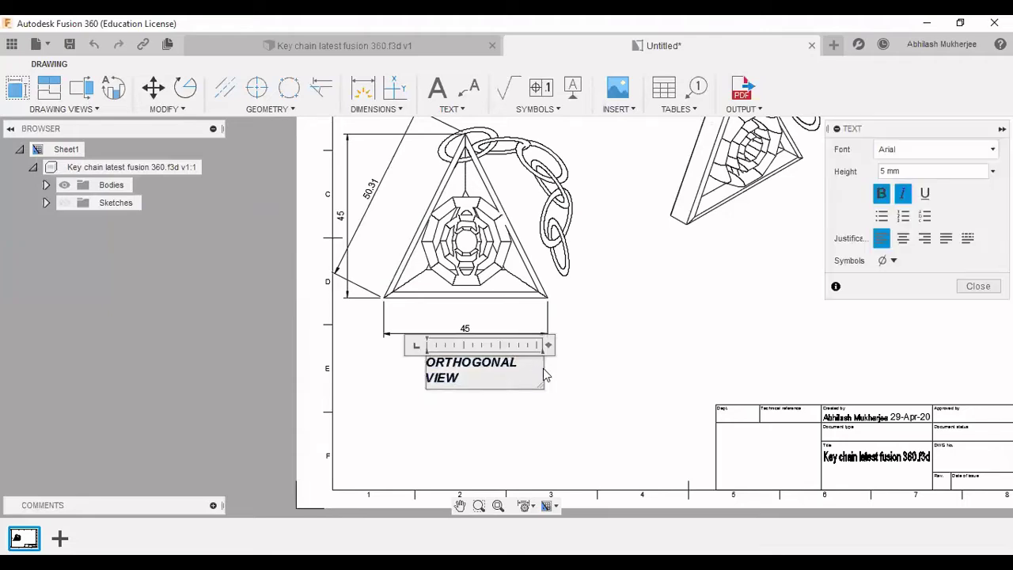
pyautogui.moveTo(542, 369); pyautogui.dragTo(602, 372)
pyautogui.click(547, 402)
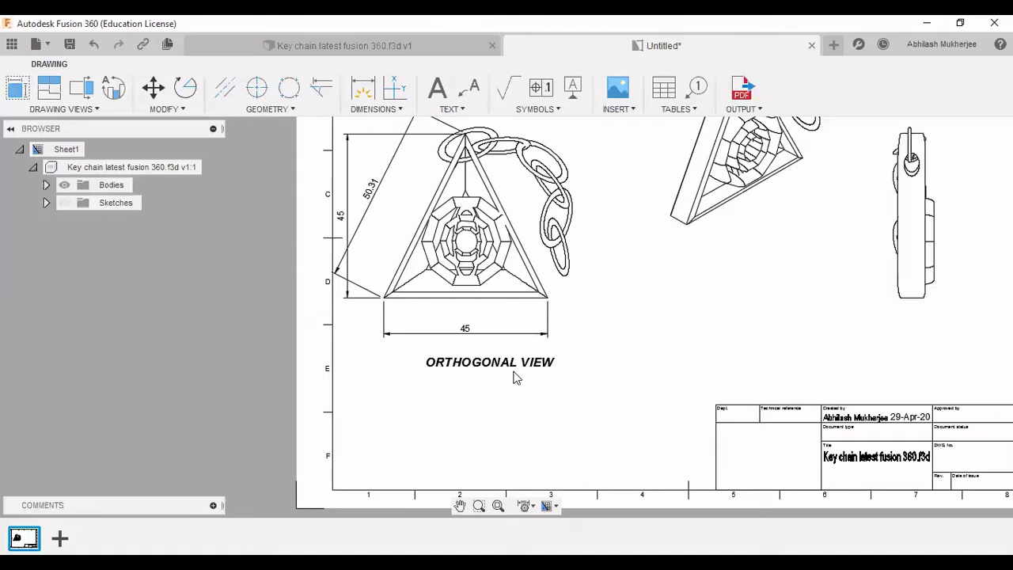
pyautogui.click(426, 361)
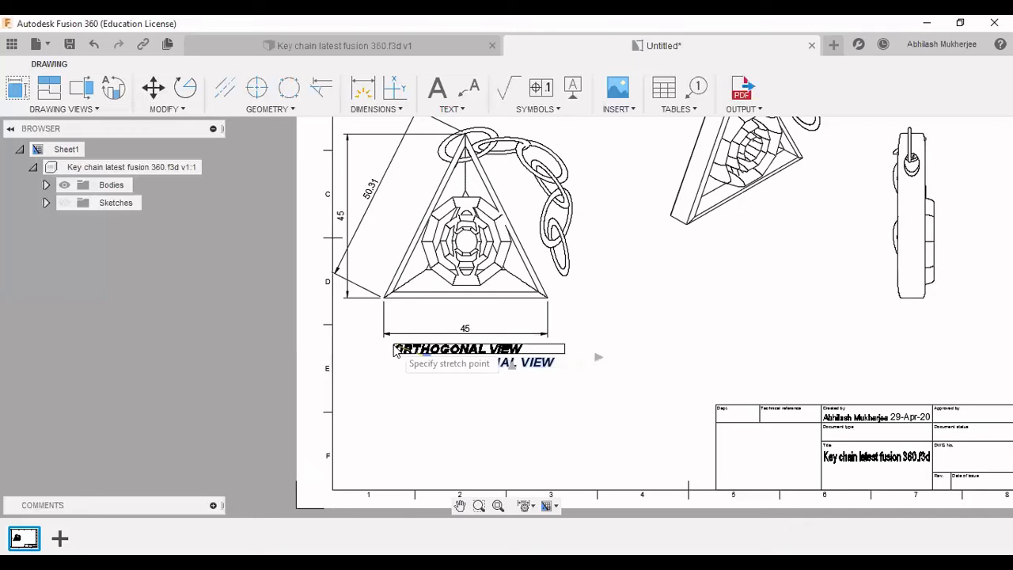
pyautogui.click(396, 352)
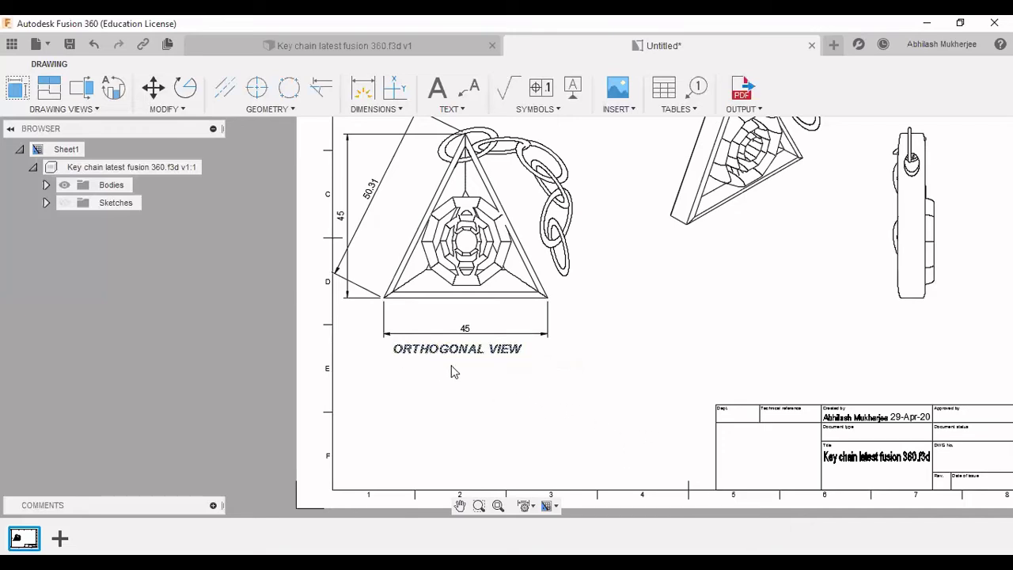
# Step: Add the text "PROJECTED VIEW" below and slightly right of the isometric view
pyautogui.moveTo(606, 395); pyautogui.dragTo(532, 448, button='middle')
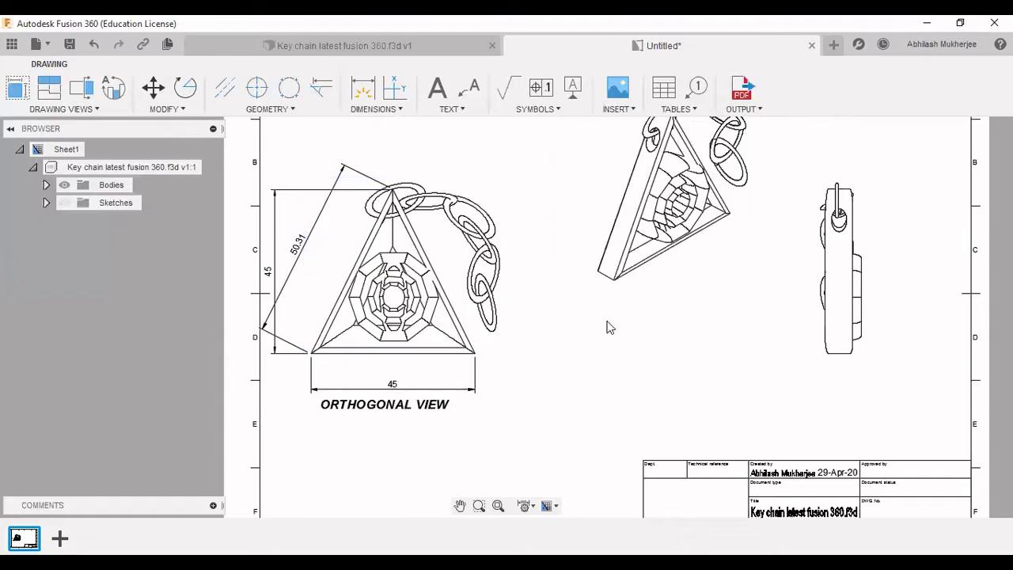
pyautogui.click(437, 87)
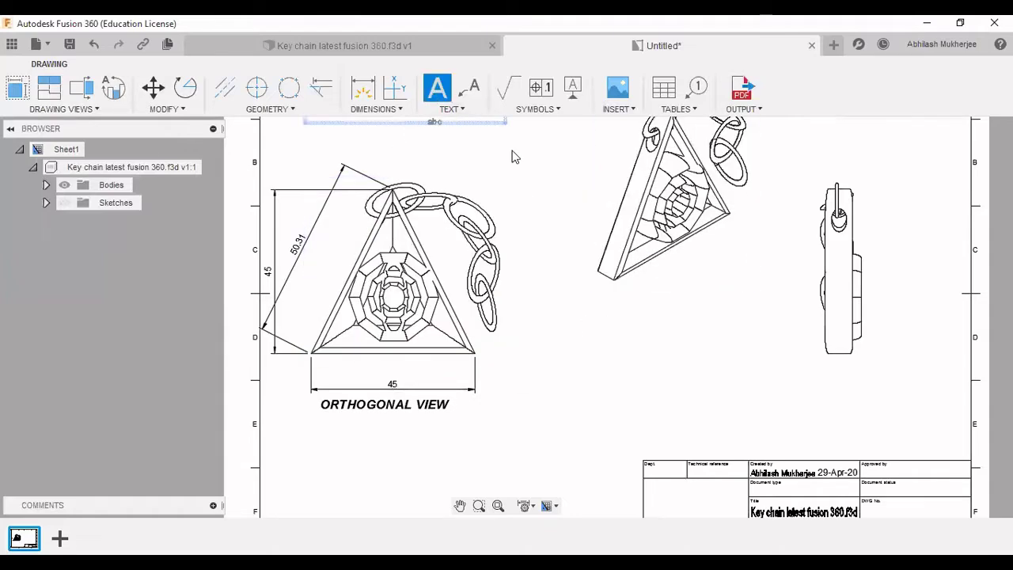
pyautogui.click(675, 282)
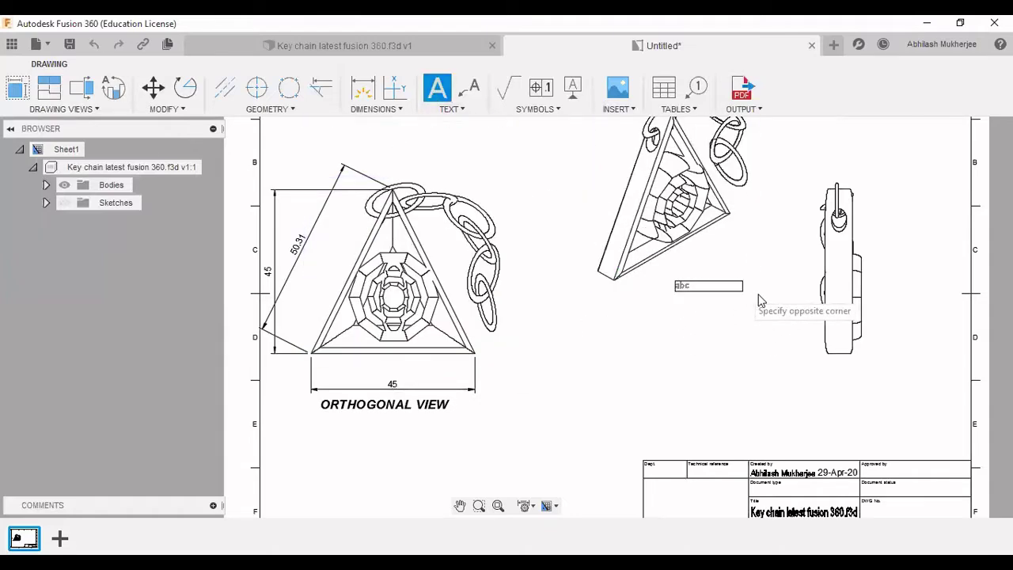
pyautogui.click(789, 310)
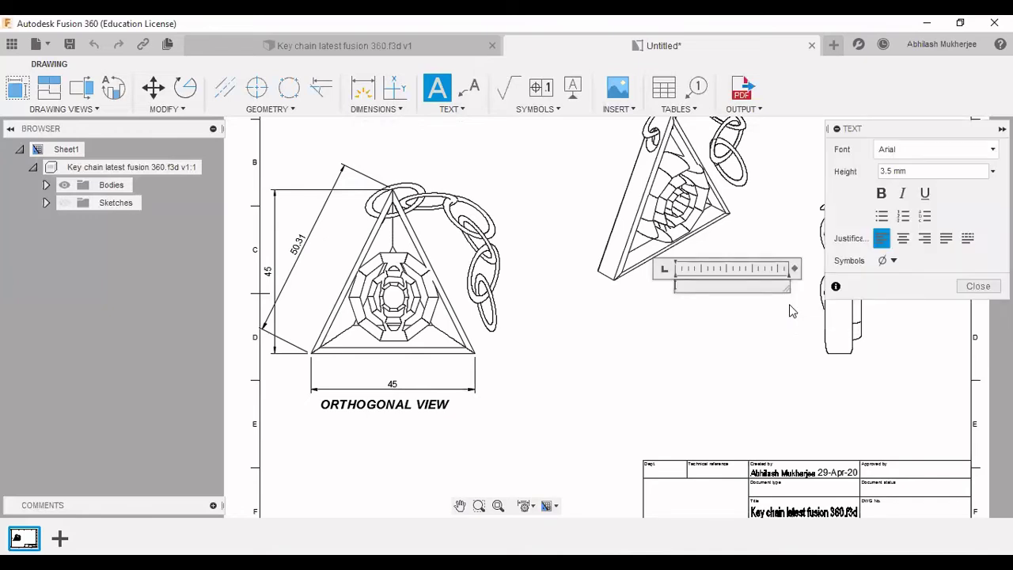
pyautogui.write('PROJECTED VIEW')
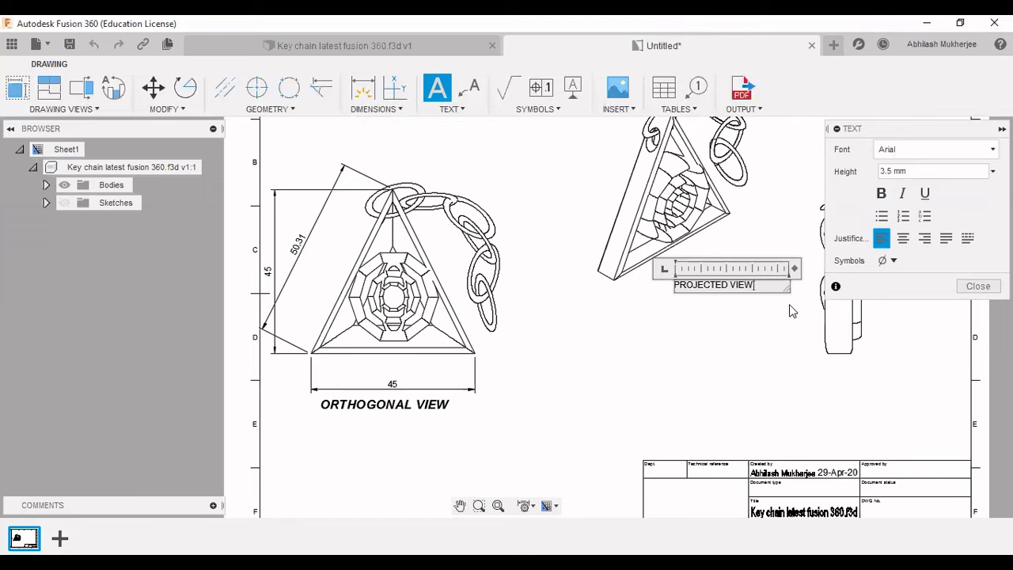
# Step: Format the "PROJECTED VIEW" label as bold italic with a text height of 5 mm
pyautogui.hotkey('ctrl', 'a')
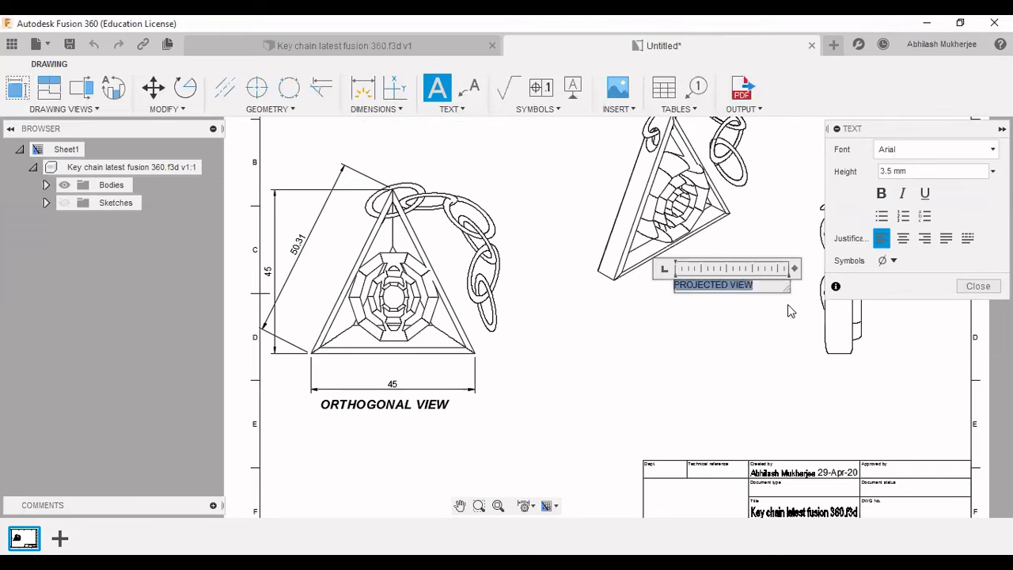
pyautogui.click(890, 196)
pyautogui.click(903, 193)
pyautogui.click(882, 170)
pyautogui.write('5')
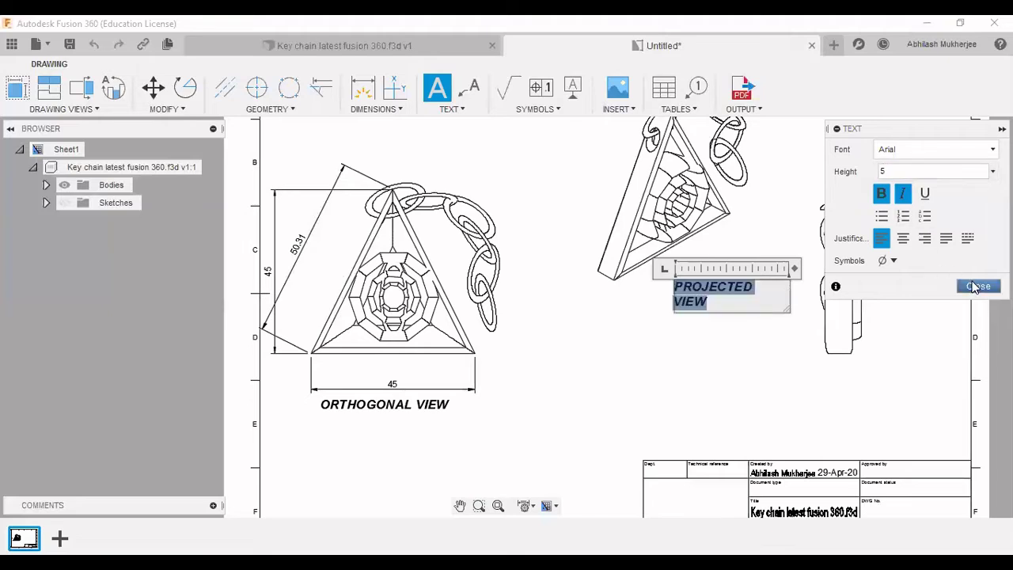
pyautogui.click(977, 287)
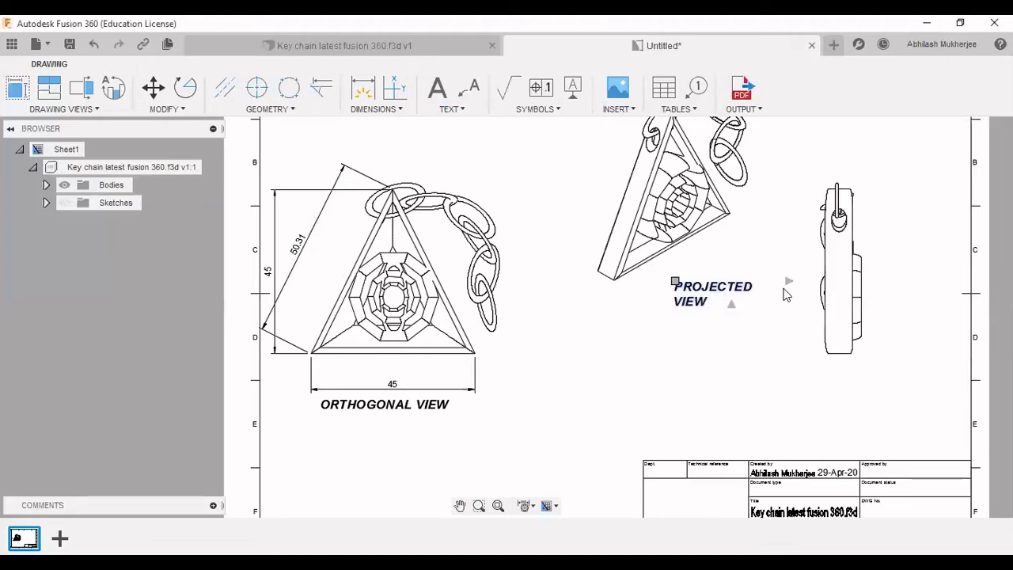
# Step: Widen the "PROJECTED VIEW" text box to fit one line and move the label slightly up and left, closer to the isometric view
pyautogui.doubleClick(736, 291)
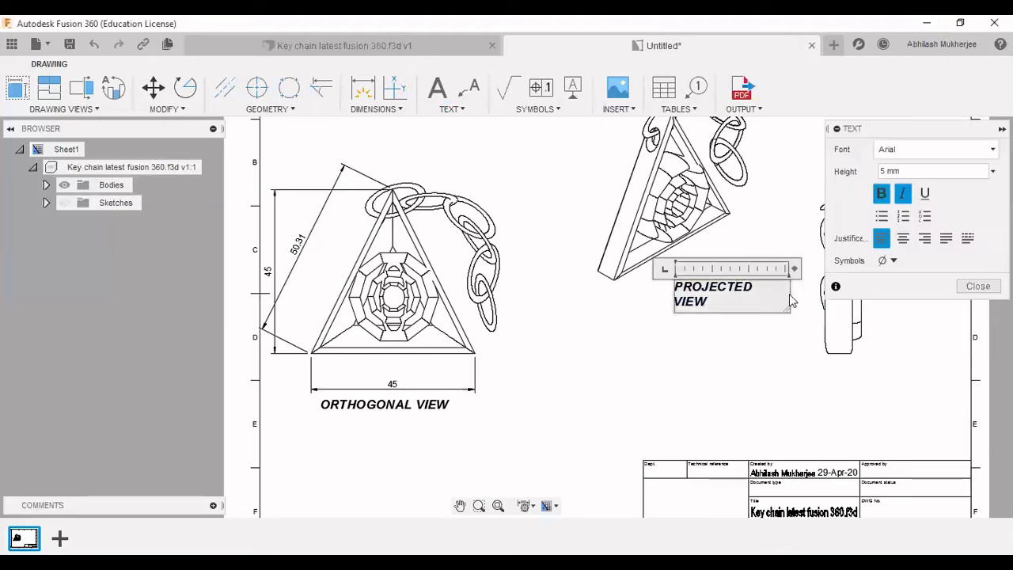
pyautogui.moveTo(788, 296); pyautogui.dragTo(827, 304)
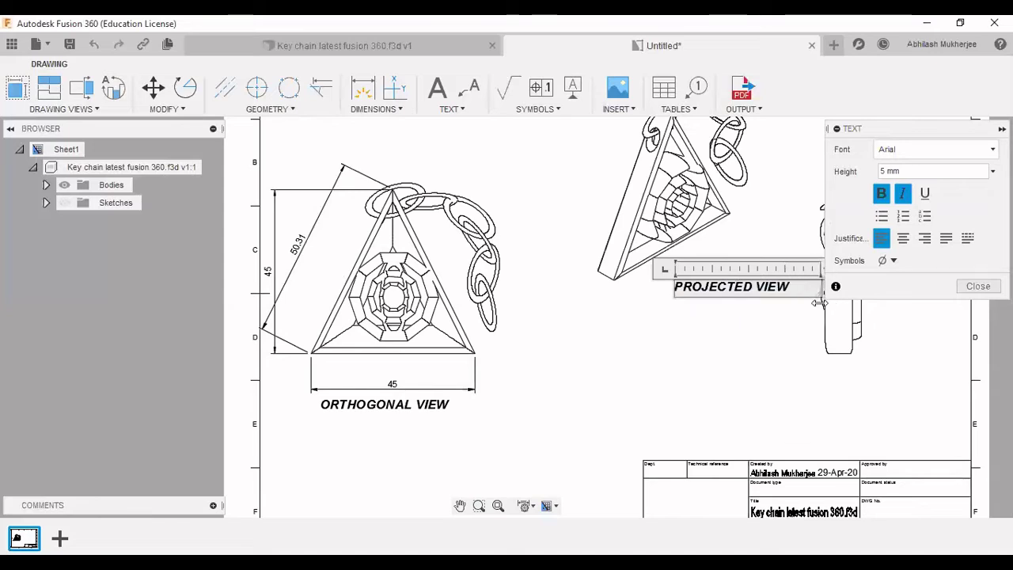
pyautogui.click(789, 324)
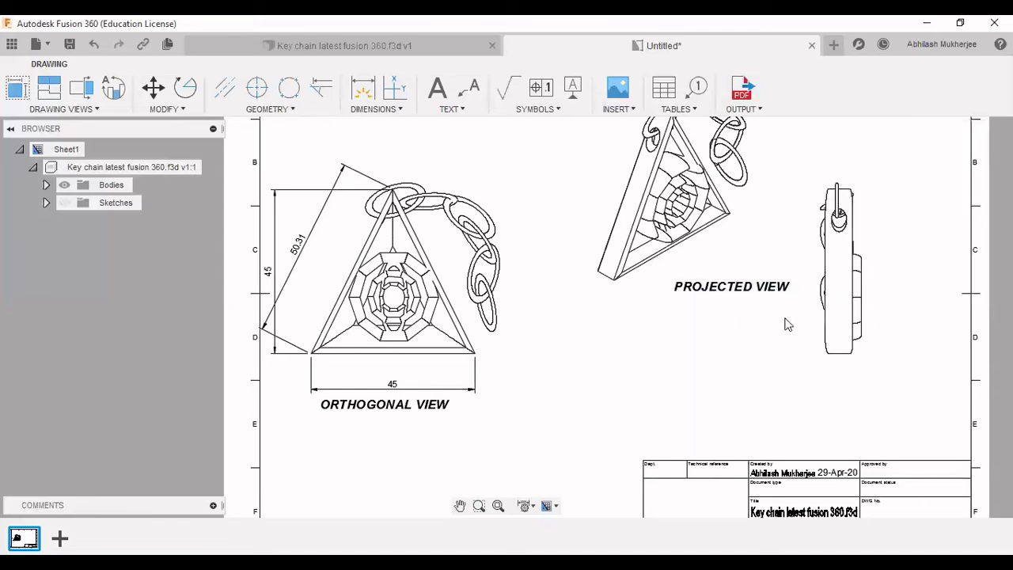
pyautogui.click(721, 291)
pyautogui.click(675, 283)
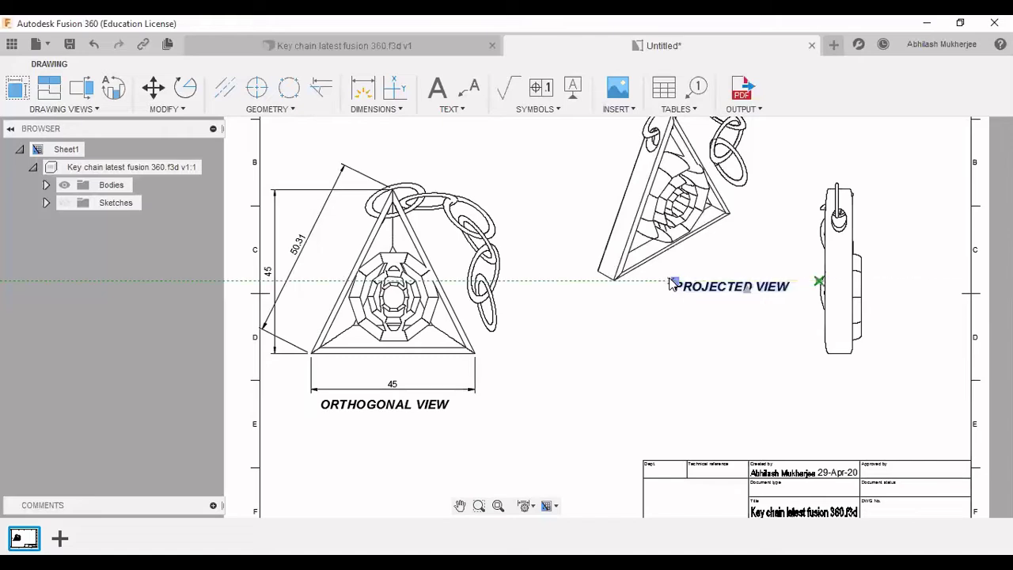
pyautogui.click(654, 280)
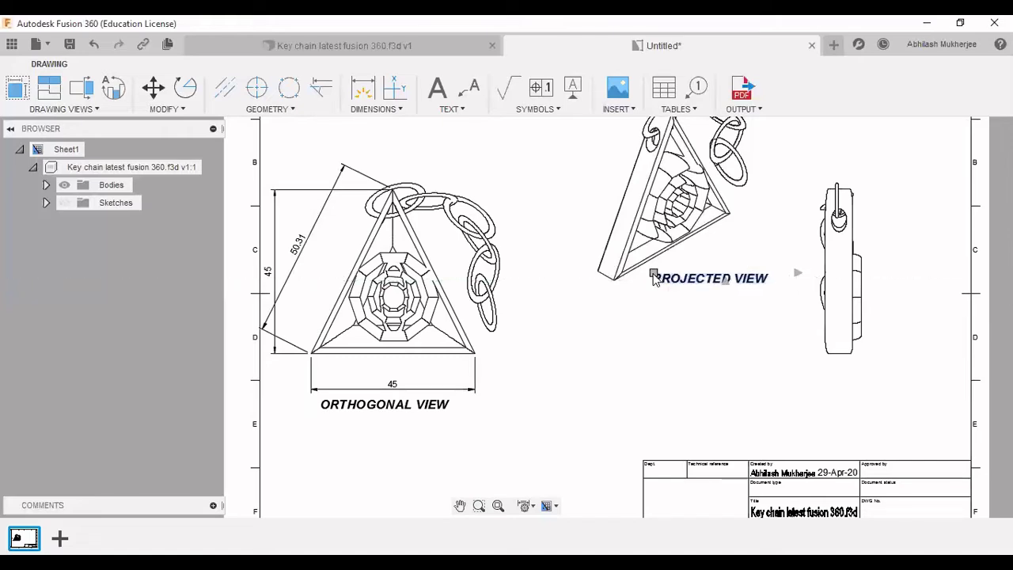
# Step: Rotate the "PROJECTED VIEW" label counterclockwise so it runs parallel to the slanted lower edge of the isometric view
pyautogui.click(187, 111)
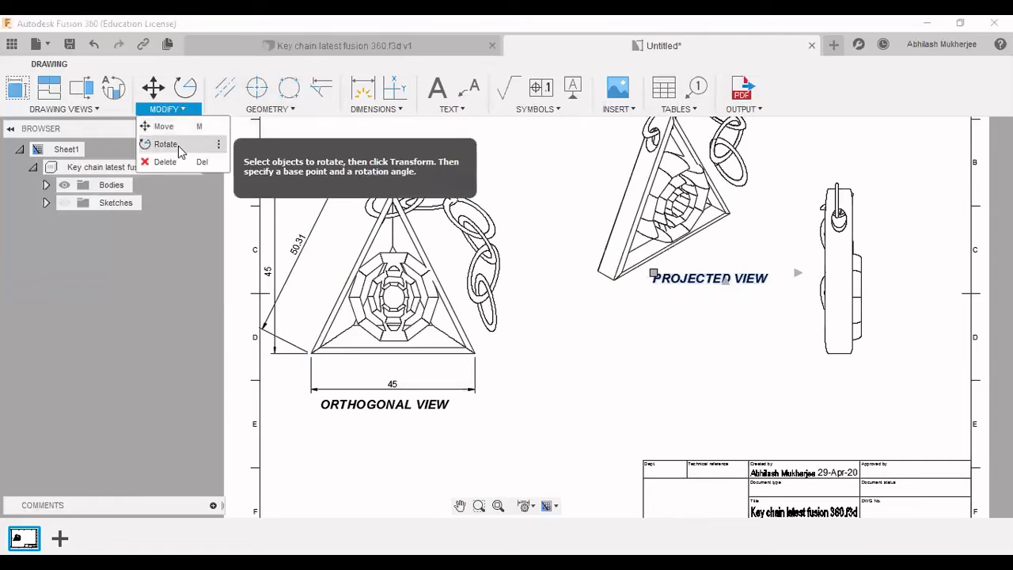
pyautogui.click(178, 146)
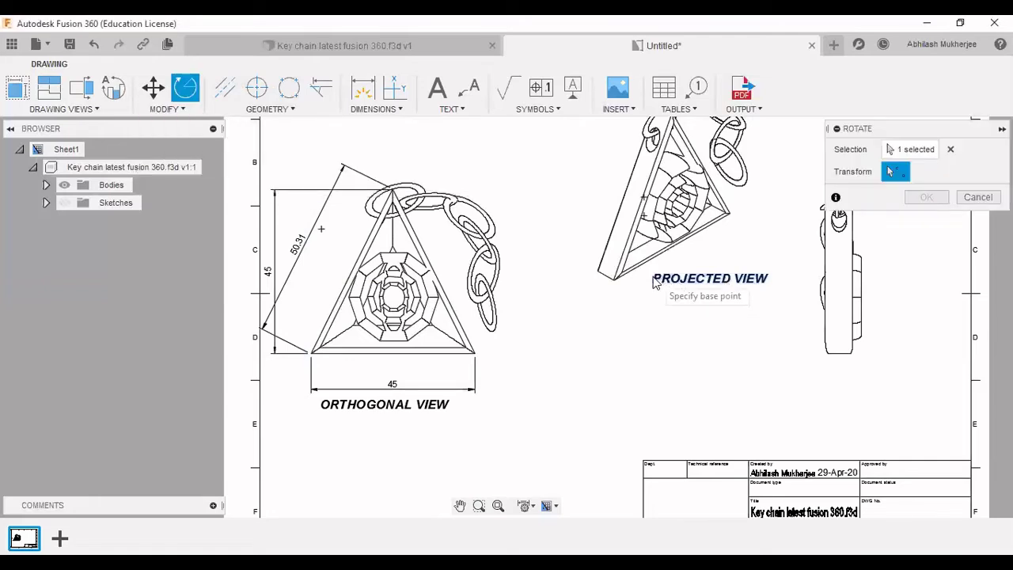
pyautogui.click(655, 287)
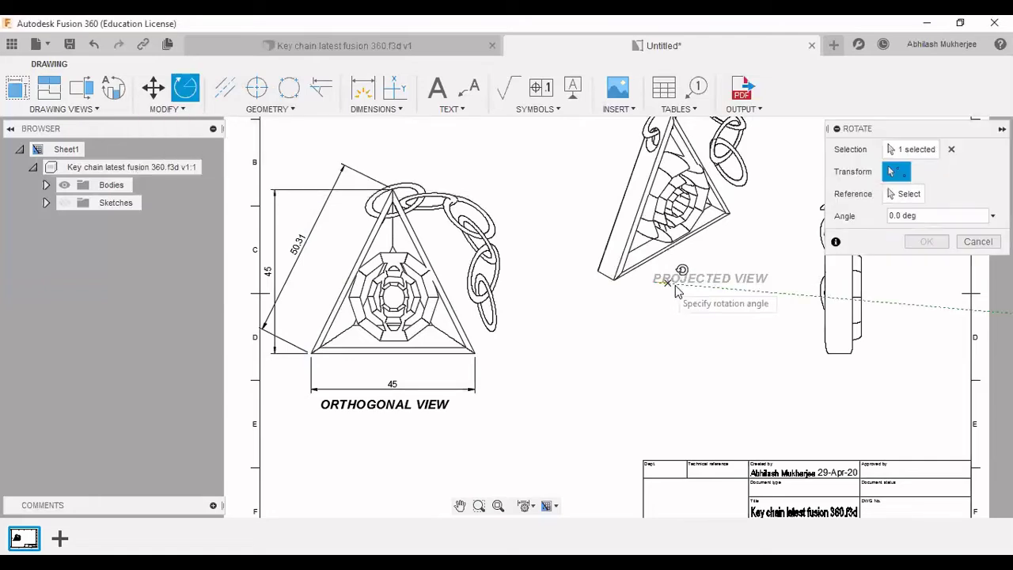
pyautogui.click(744, 240)
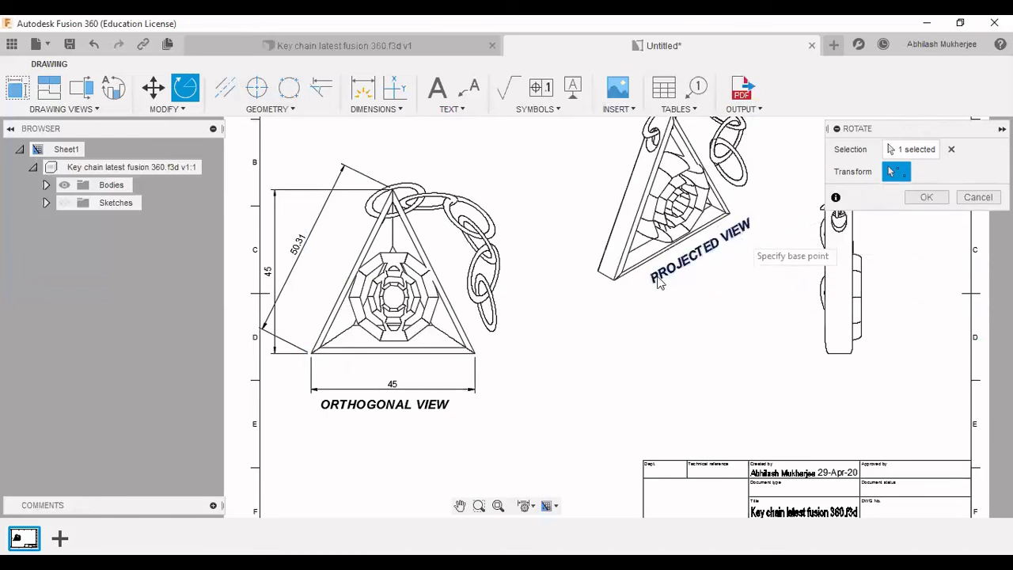
pyautogui.click(682, 267)
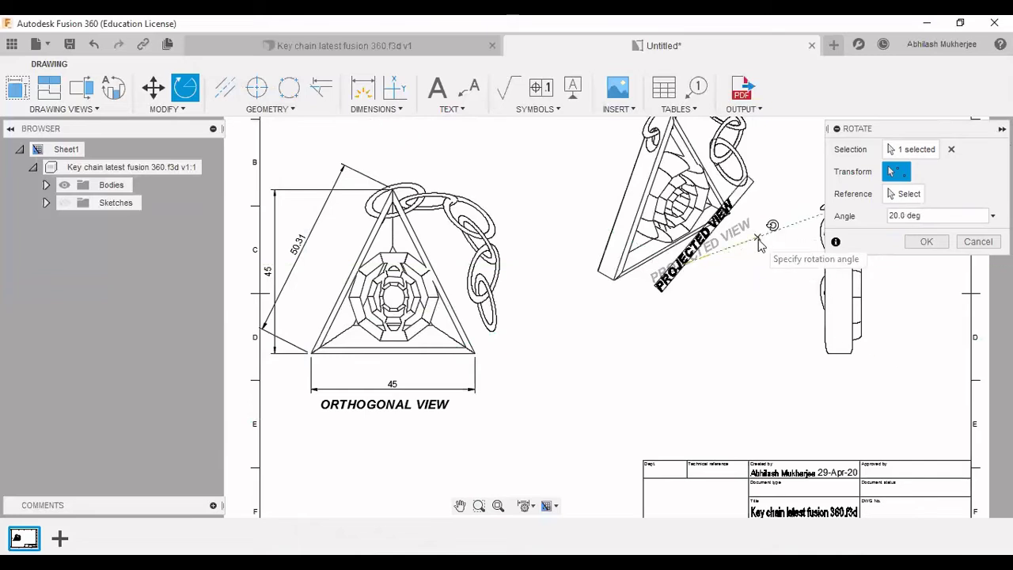
pyautogui.click(765, 264)
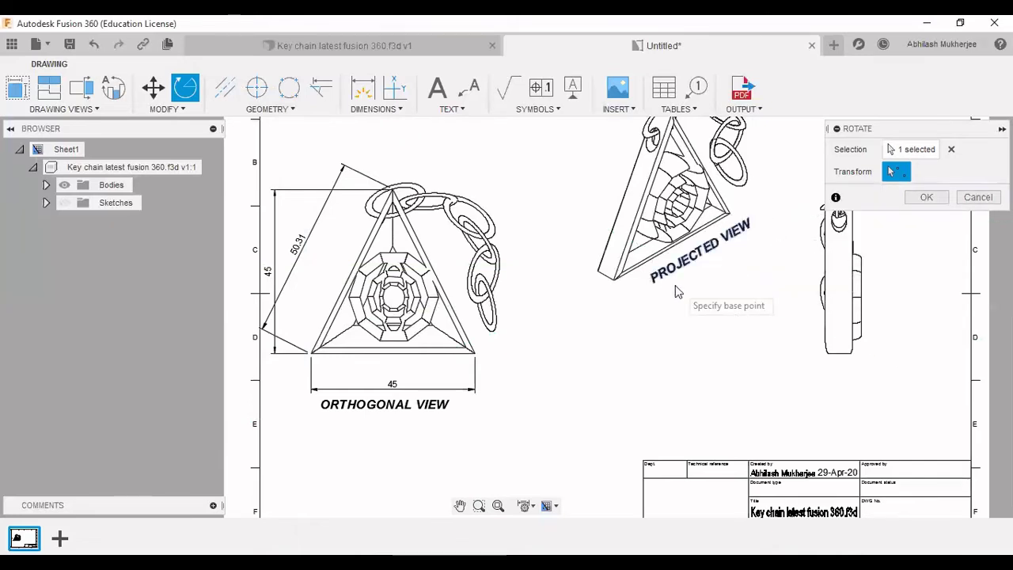
pyautogui.click(928, 198)
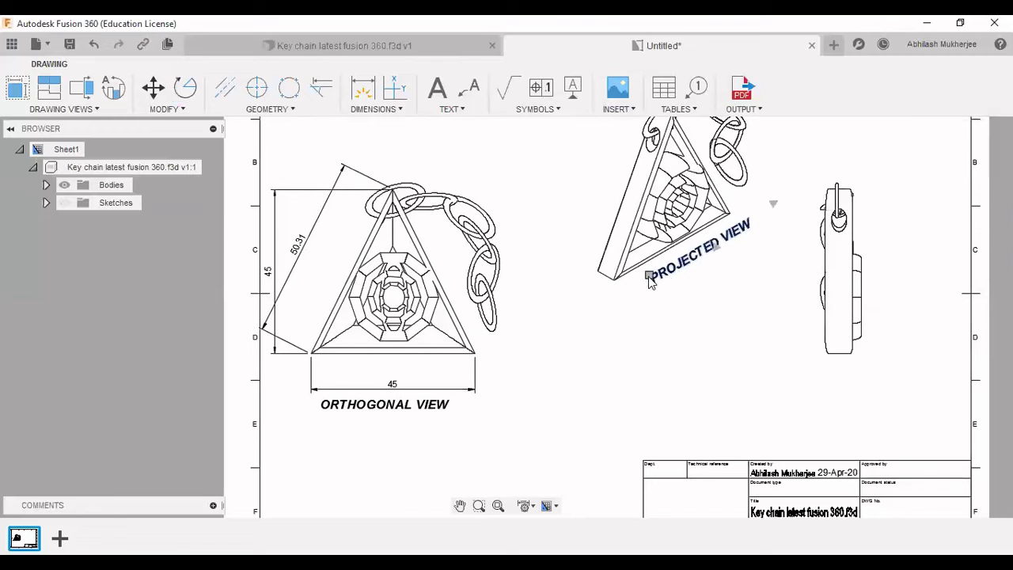
# Step: Move the rotated "PROJECTED VIEW" label down and left so it sits centred just below the isometric view's slanted lower edge
pyautogui.click(648, 277)
pyautogui.click(630, 294)
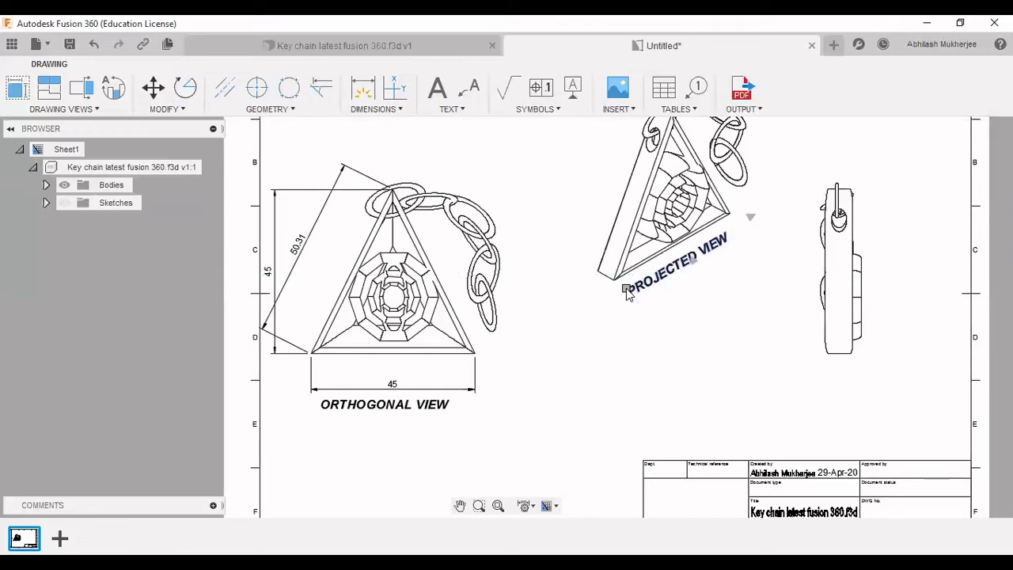
pyautogui.click(693, 390)
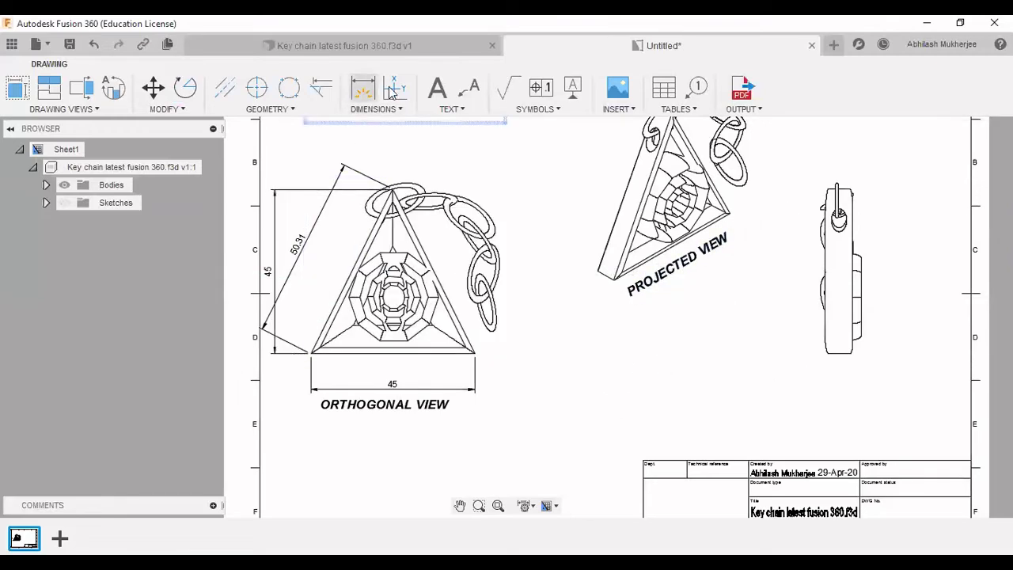
# Step: Dimension the width of the frame at the base of the side view, placing the dimension just below it
pyautogui.click(362, 87)
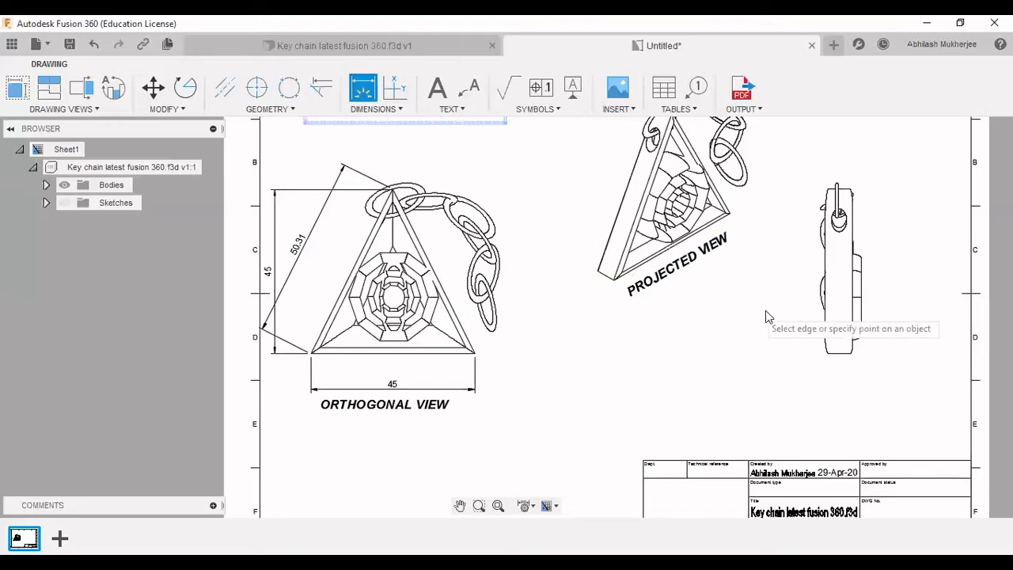
pyautogui.click(827, 351)
pyautogui.click(854, 324)
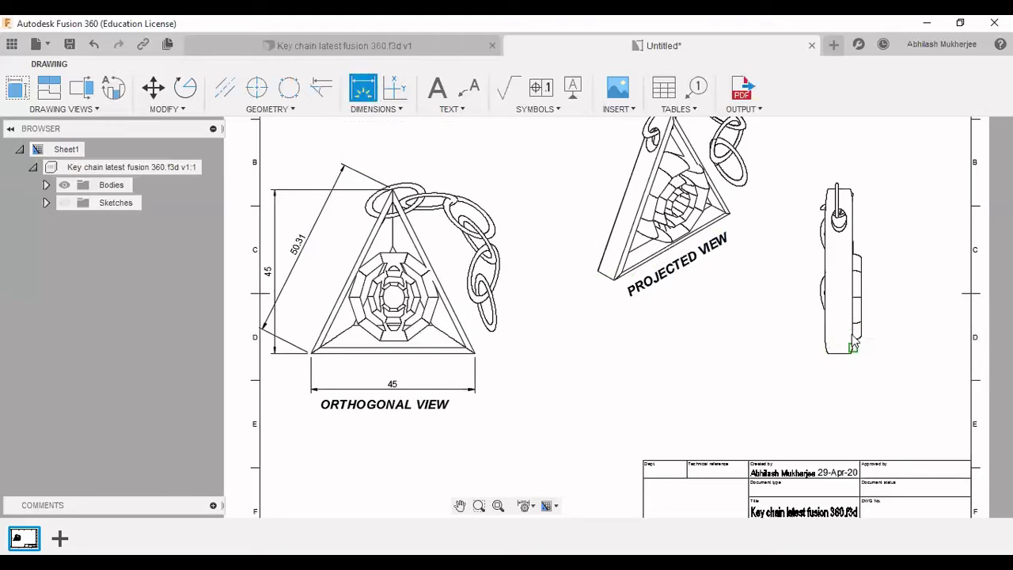
pyautogui.click(858, 396)
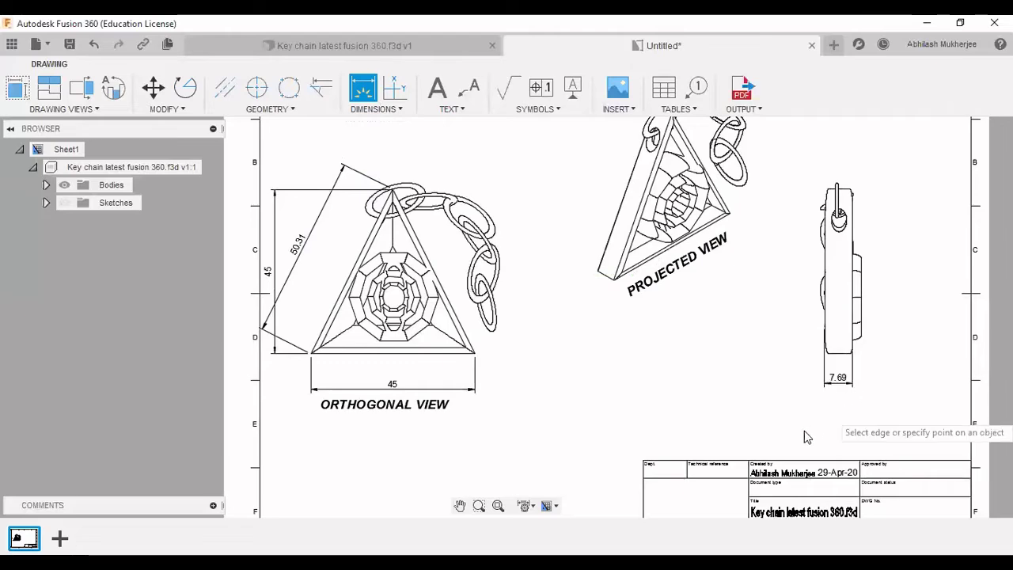
pyautogui.press('Escape')
# Step: Create section view A-A of the orthogonal view, cutting from the web's upper-left corner via the base's midpoint and out right, placed beside the chain
pyautogui.scroll(1, 741, 402)
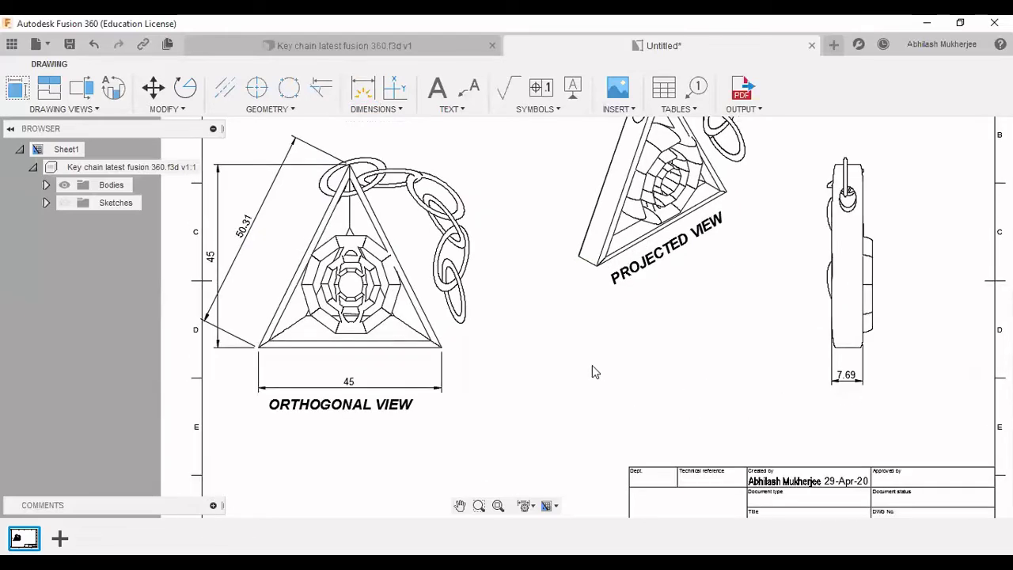
pyautogui.scroll(-1, 592, 369)
pyautogui.moveTo(606, 330); pyautogui.dragTo(636, 395, button='middle')
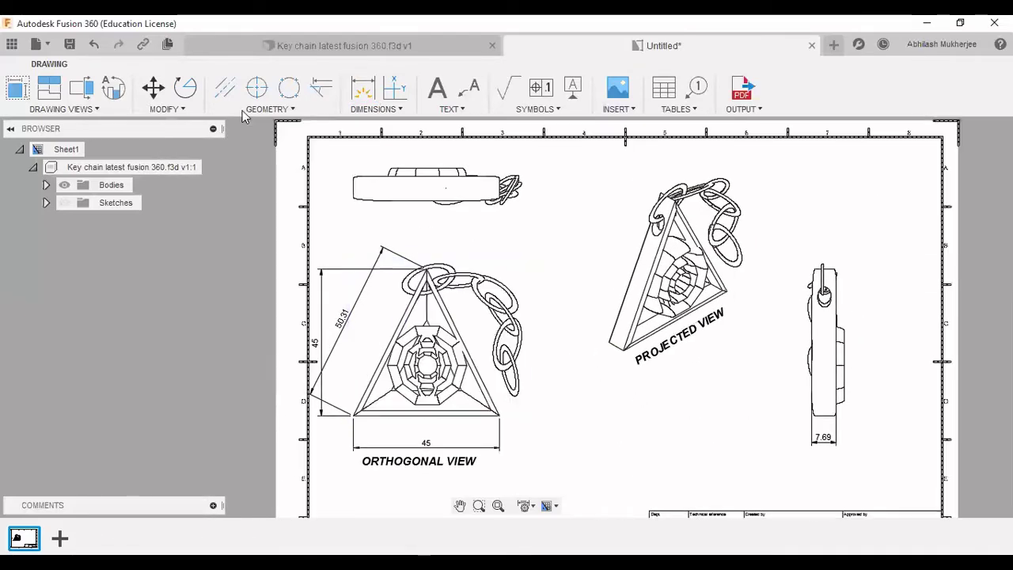
pyautogui.click(113, 114)
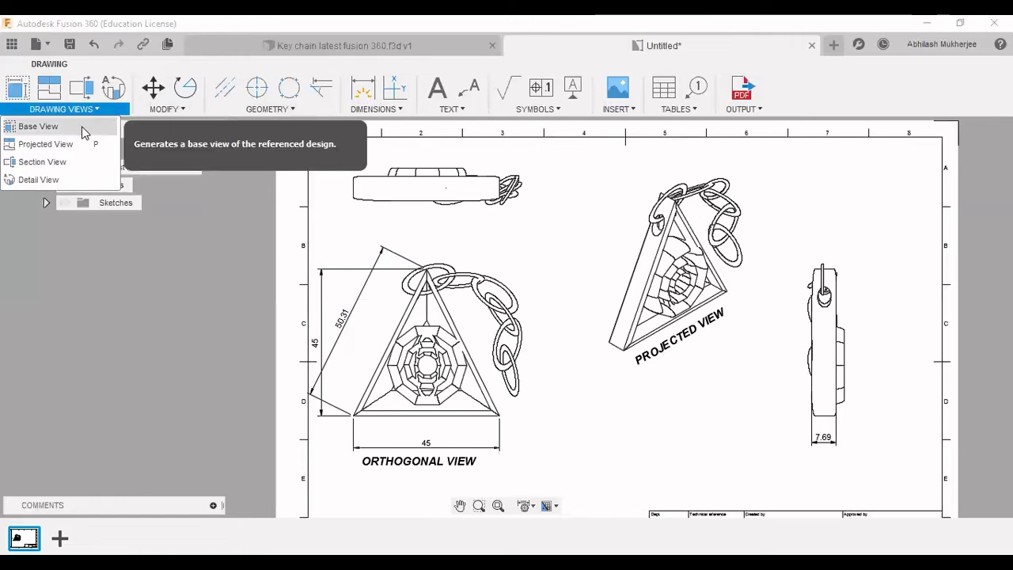
pyautogui.click(71, 162)
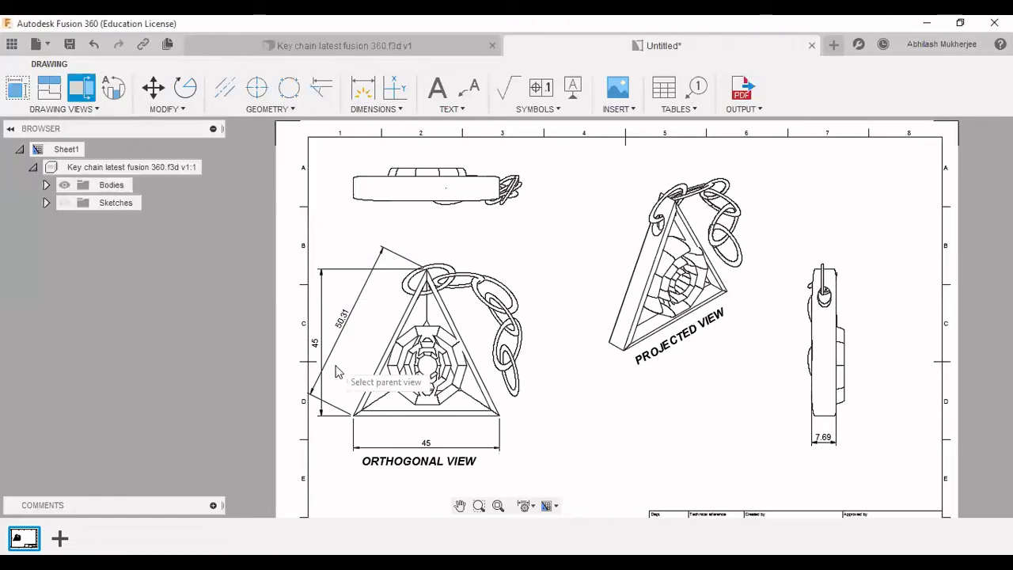
pyautogui.click(373, 394)
pyautogui.scroll(3, 373, 393)
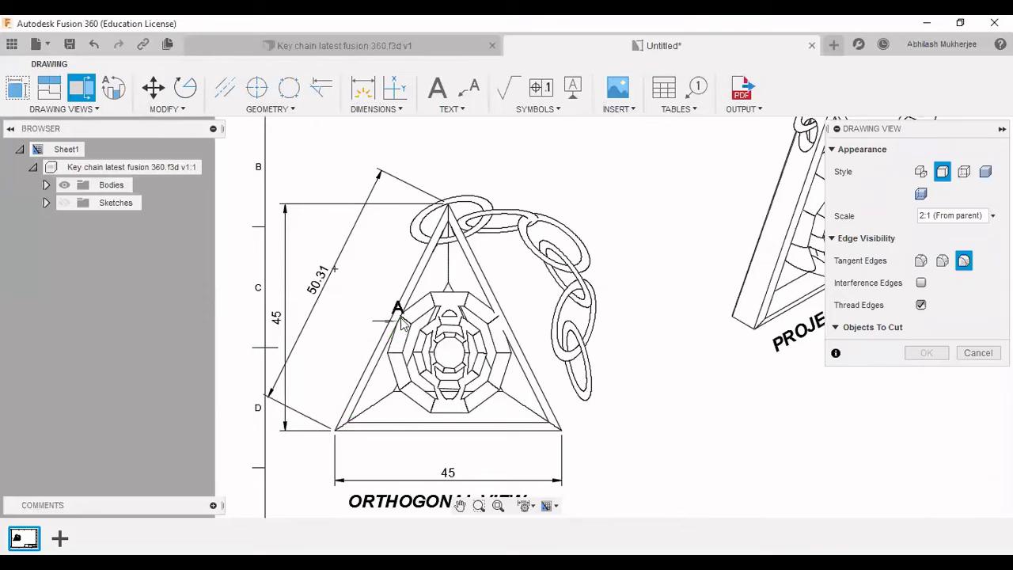
pyautogui.click(402, 319)
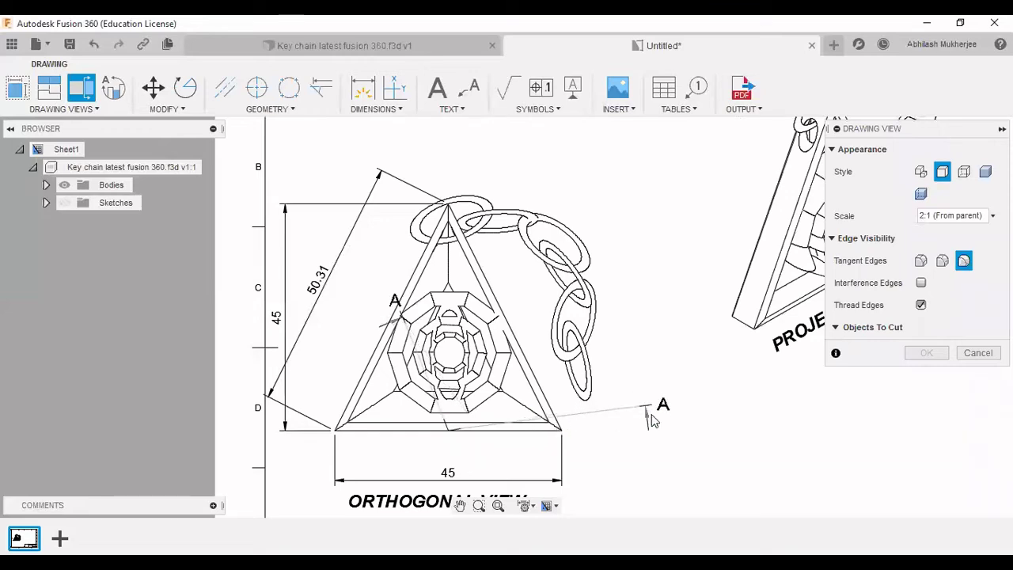
pyautogui.press('Escape')
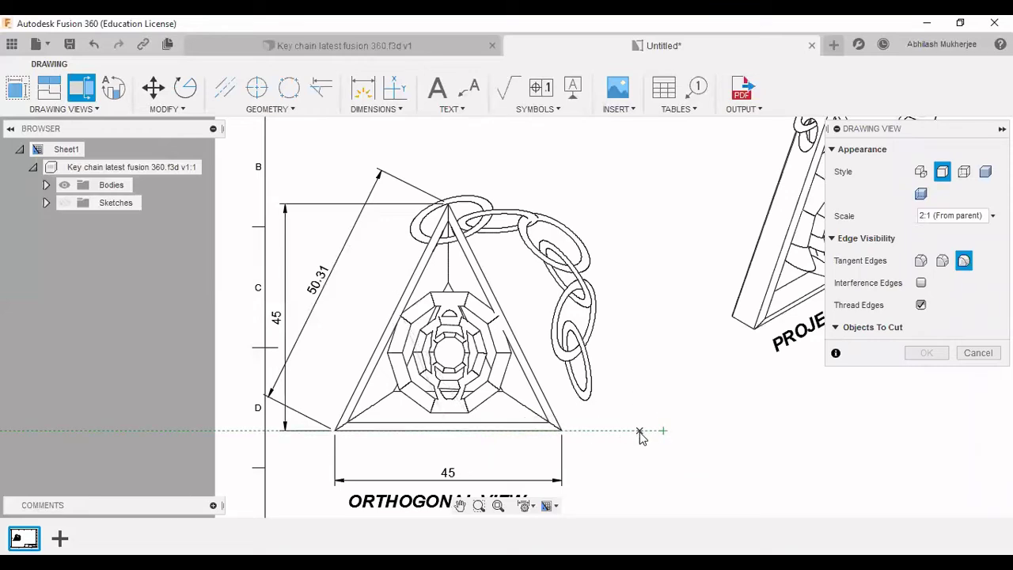
pyautogui.click(640, 432)
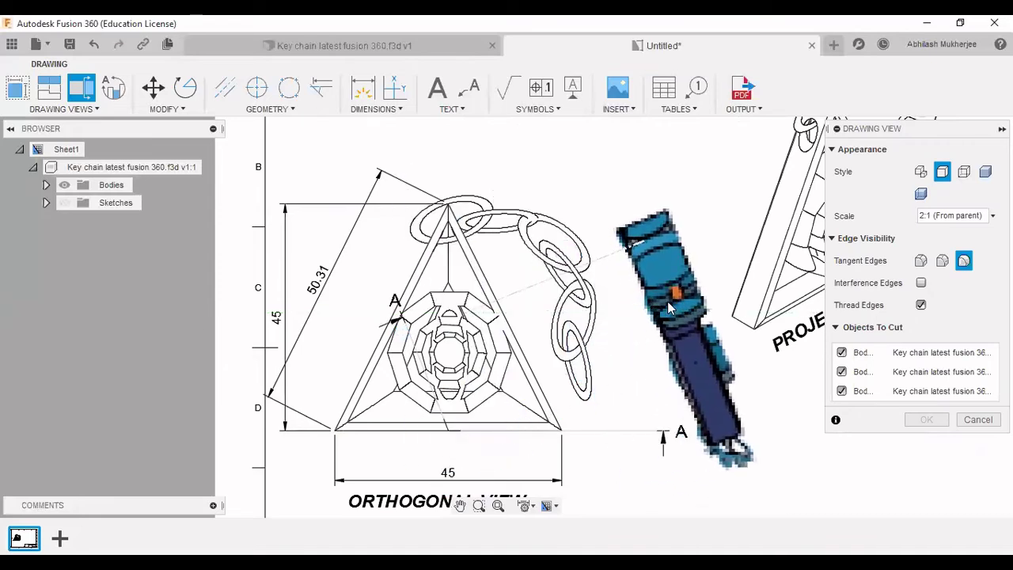
pyautogui.click(672, 298)
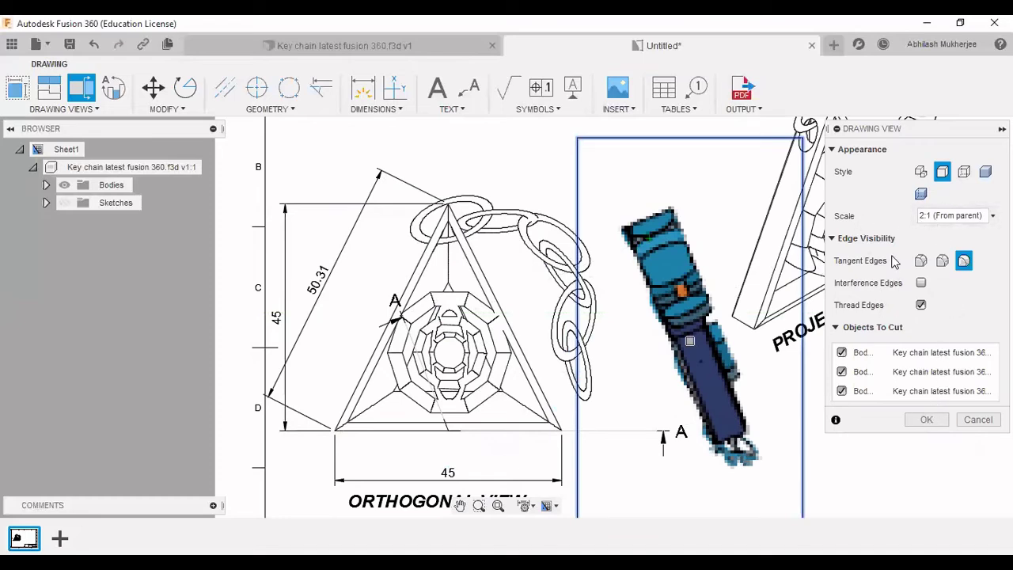
pyautogui.click(927, 419)
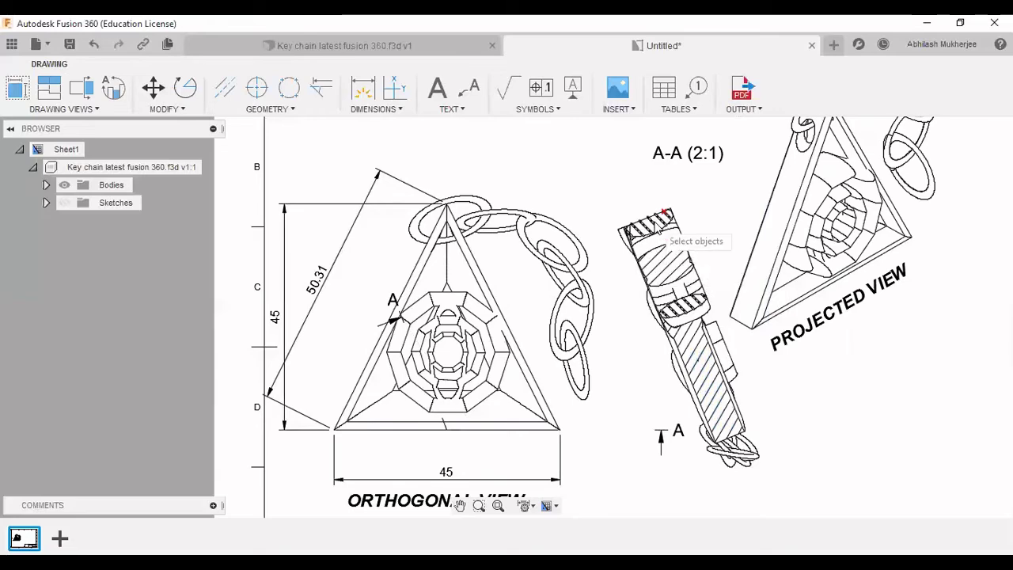
# Step: Delete section view A-A from the sheet
pyautogui.click(663, 212)
pyautogui.press('Delete')
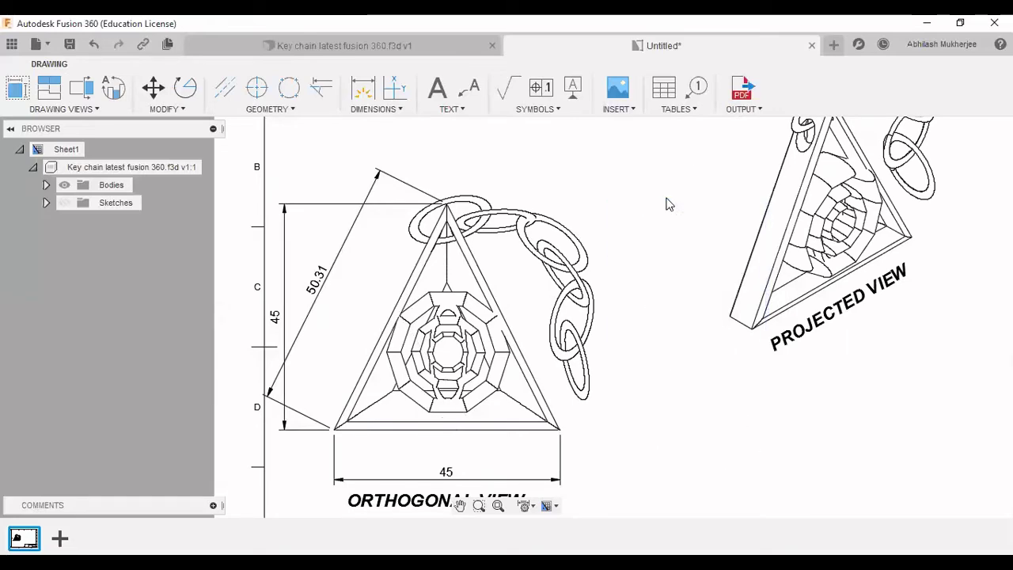
# Step: Add a leader without note text pointing to the triangle's bottom edge in the orthogonal view, ending below and right of it
pyautogui.scroll(2, 599, 412)
pyautogui.scroll(-3, 602, 405)
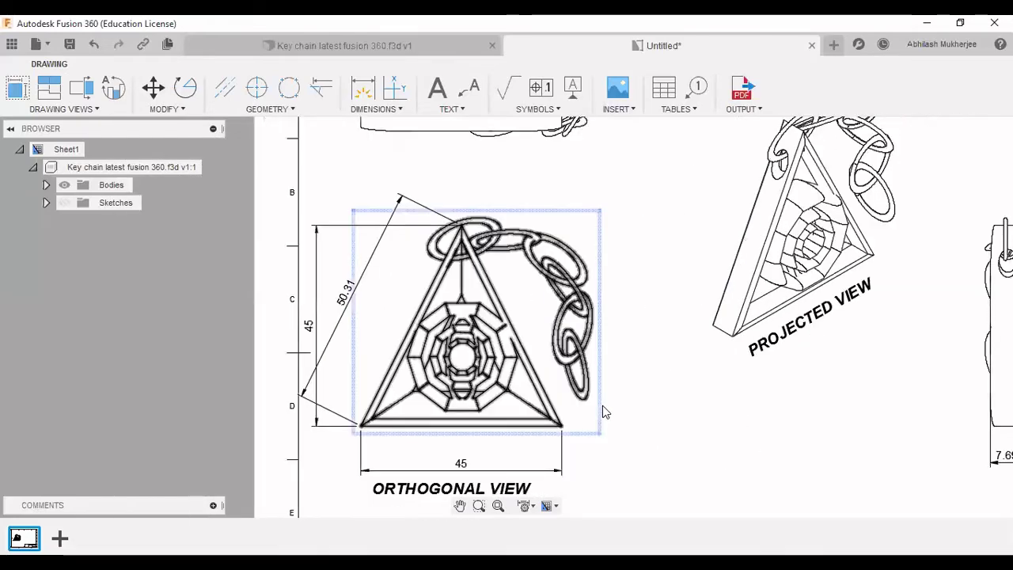
pyautogui.click(469, 87)
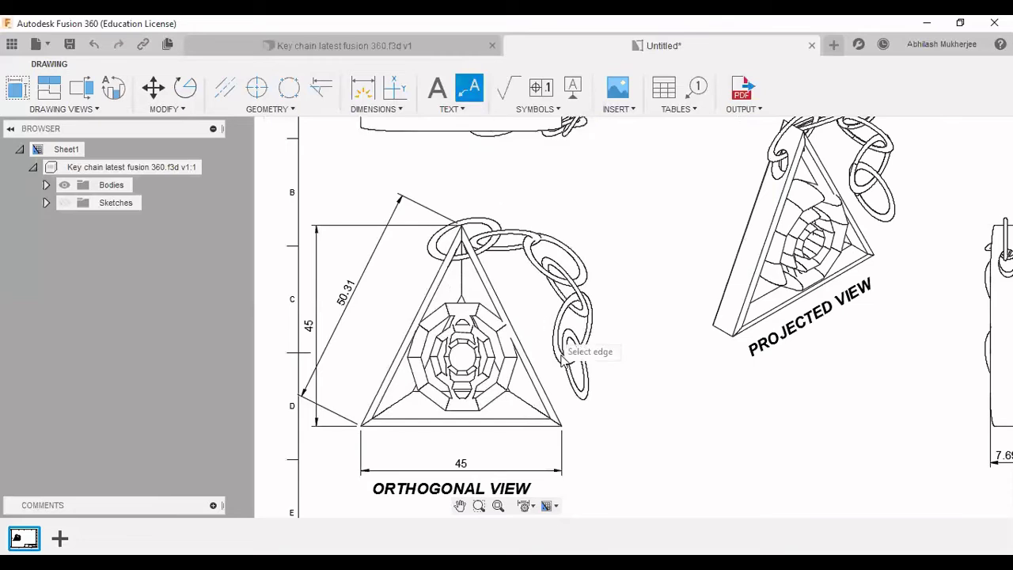
pyautogui.click(535, 429)
pyautogui.click(638, 480)
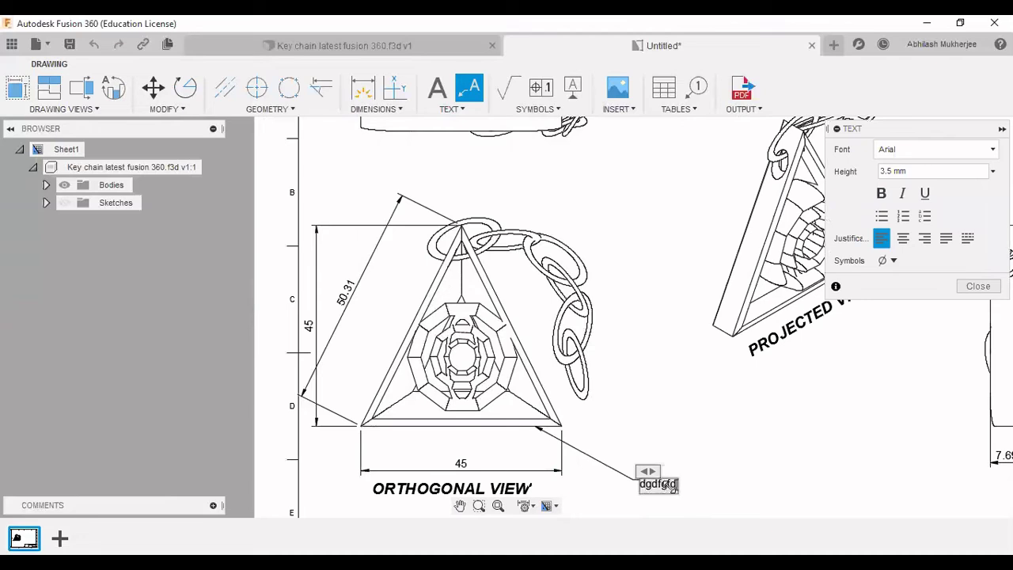
pyautogui.press('Escape')
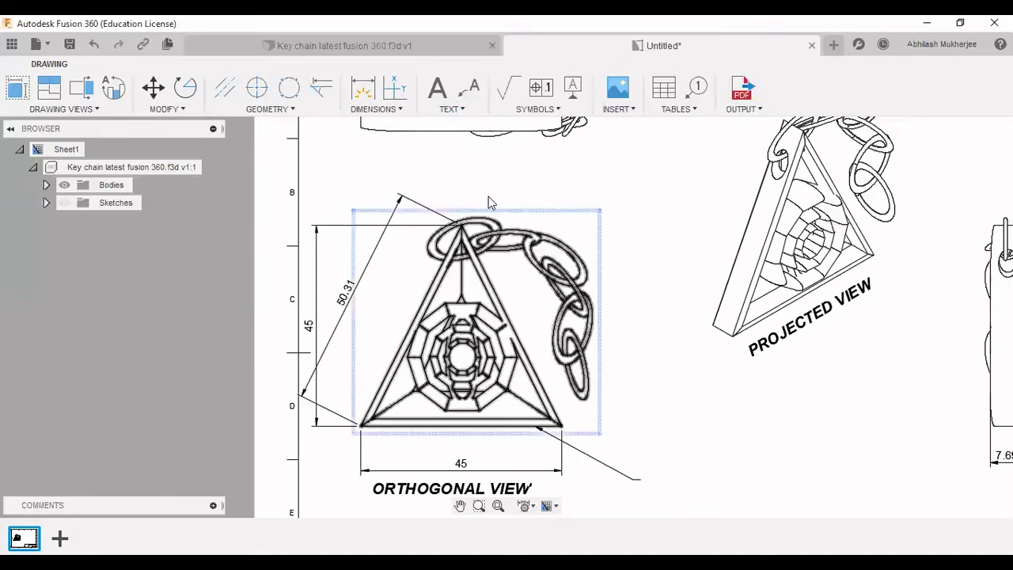
pyautogui.click(375, 109)
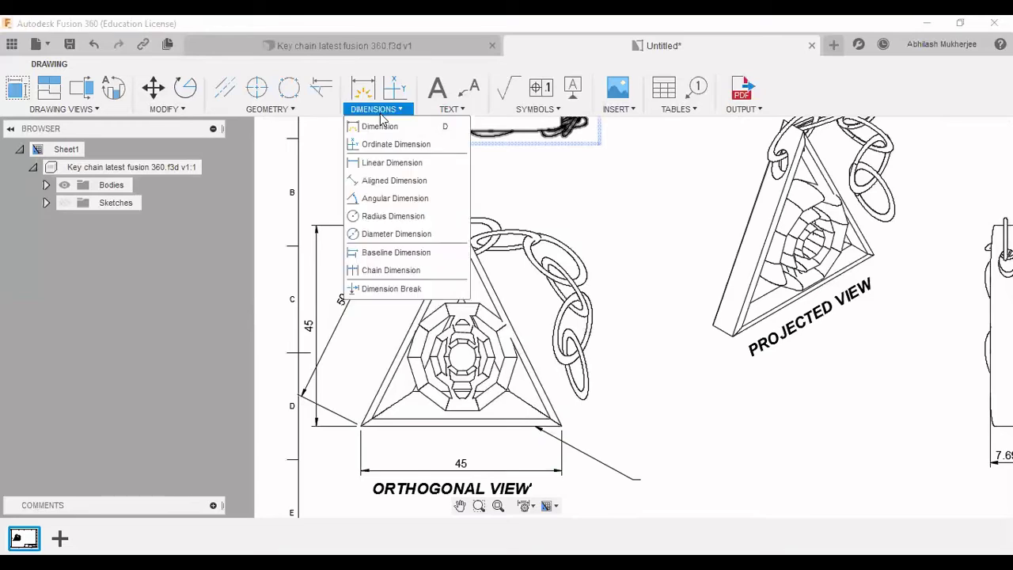
pyautogui.click(295, 110)
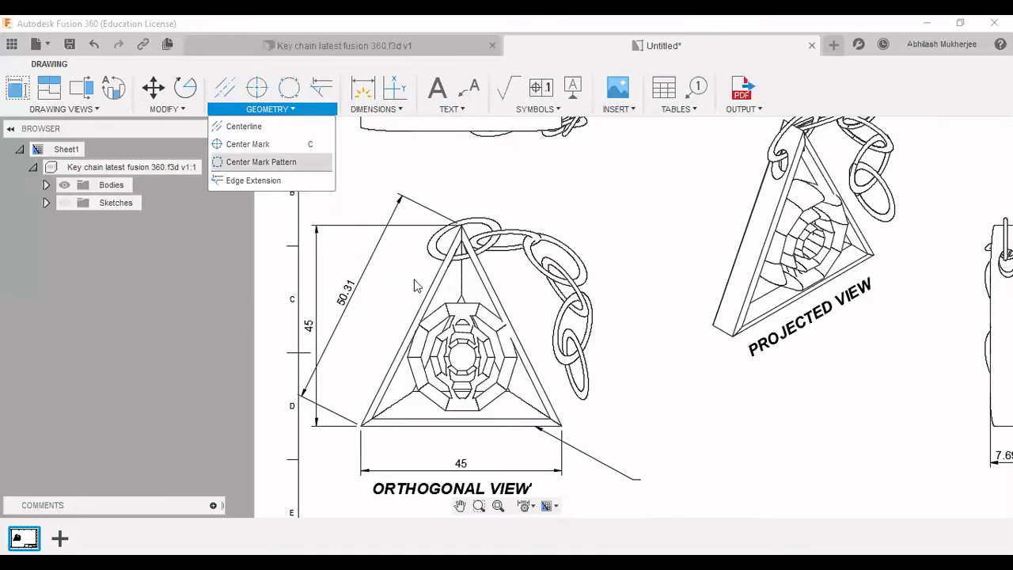
pyautogui.click(263, 146)
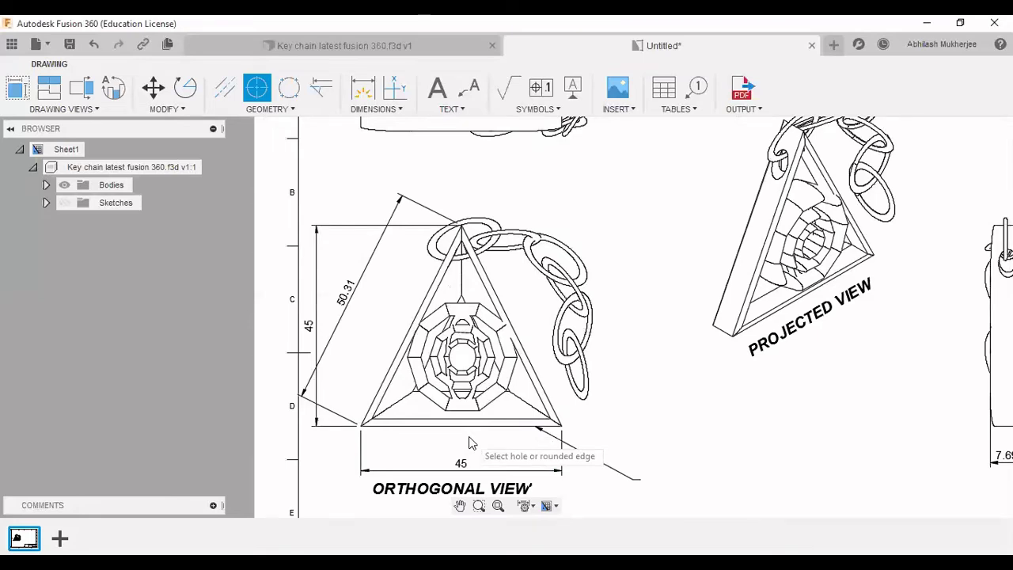
pyautogui.press('Escape')
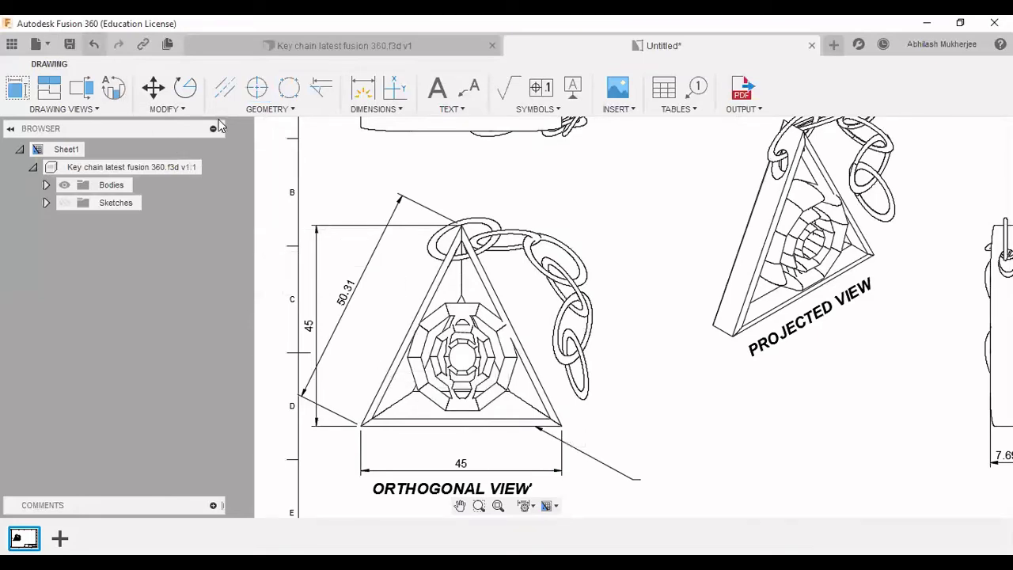
pyautogui.click(152, 87)
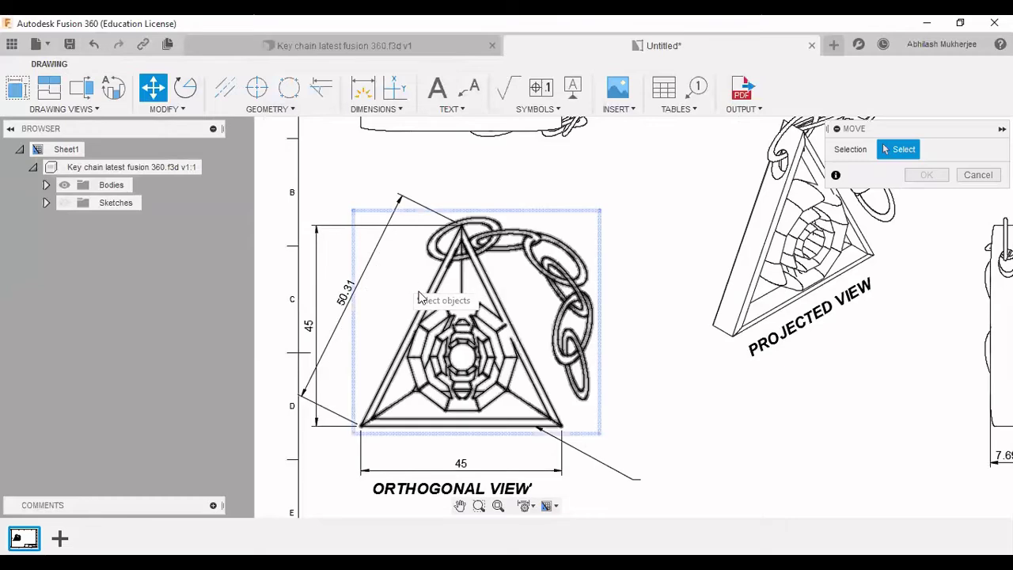
pyautogui.press('Escape')
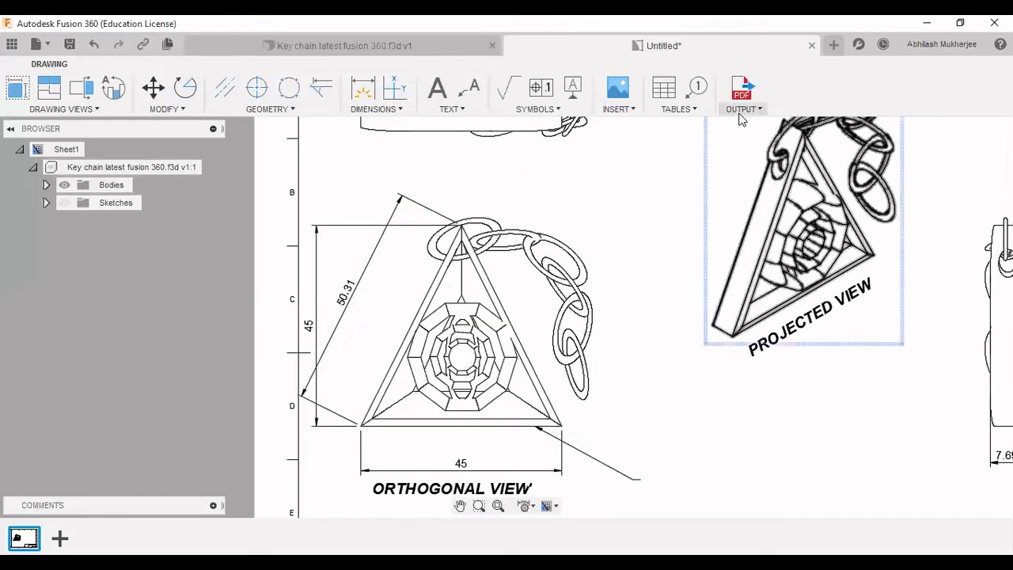
# Step: Add the text CIVIL in the Dept. cell of the title block, in Arial at 3.5 mm height
pyautogui.scroll(3, 630, 294)
pyautogui.scroll(-5, 678, 321)
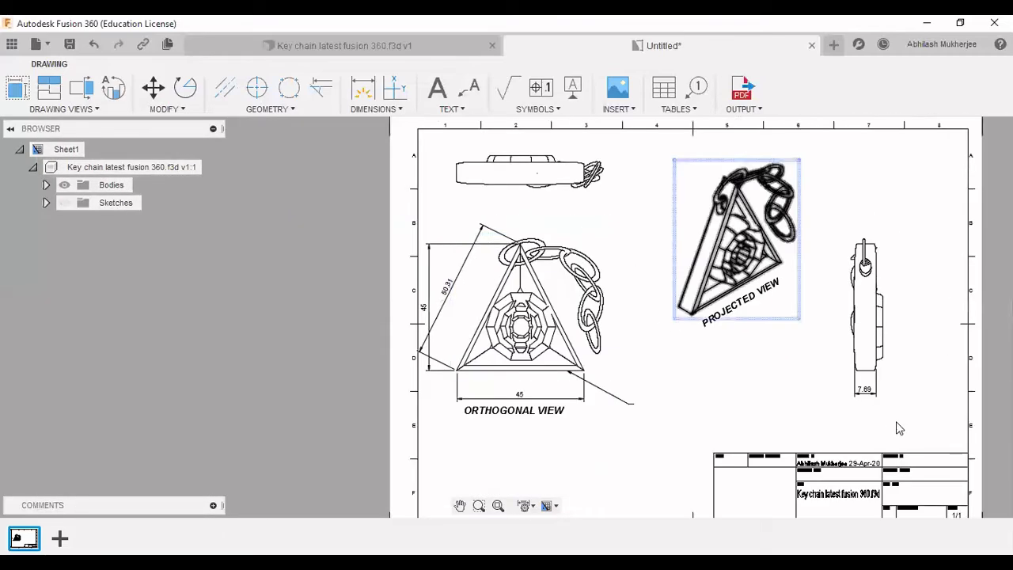
pyautogui.scroll(5, 516, 388)
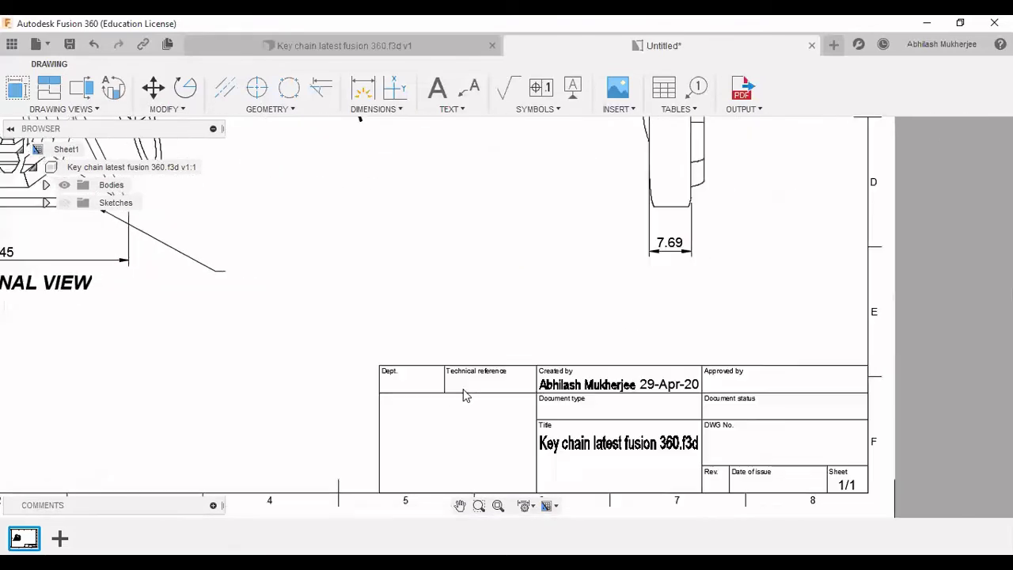
pyautogui.scroll(2, 465, 396)
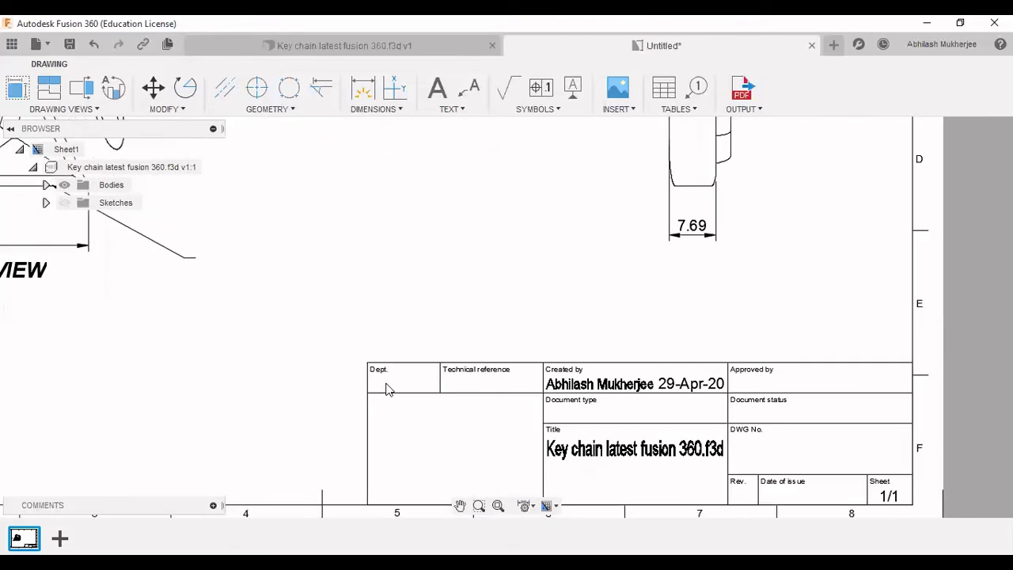
pyautogui.click(437, 88)
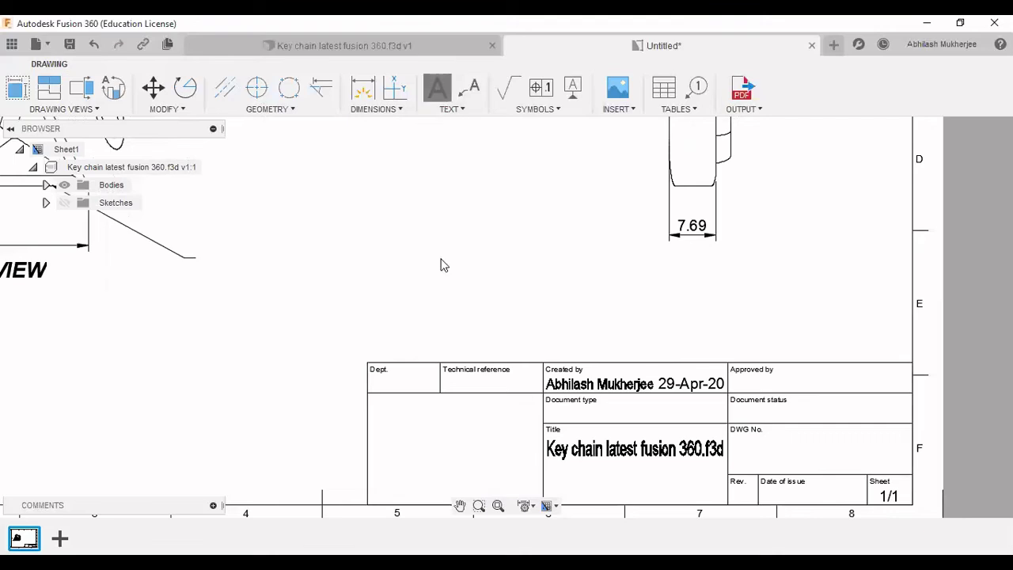
pyautogui.click(388, 377)
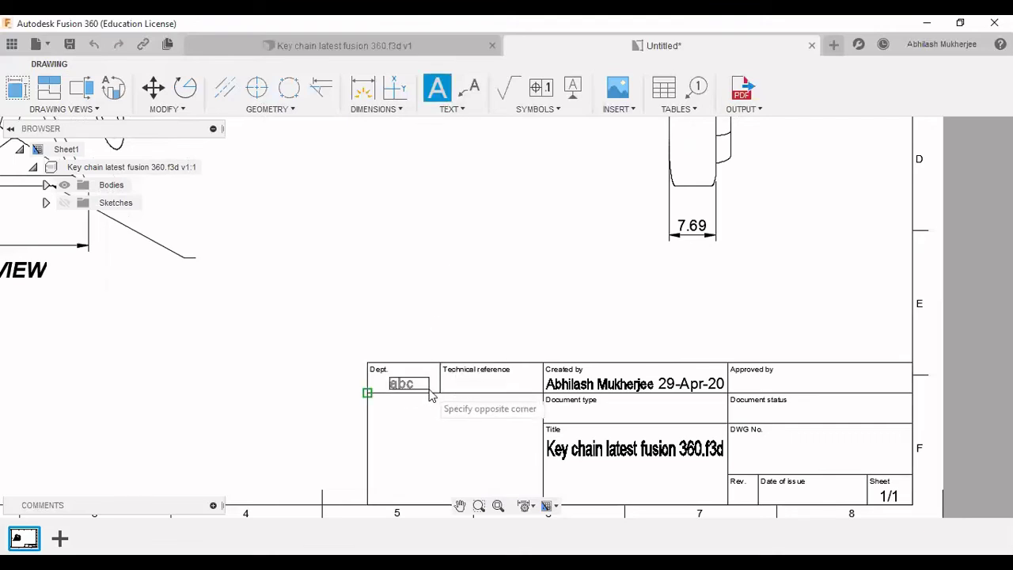
pyautogui.click(431, 395)
pyautogui.write('CIVIL')
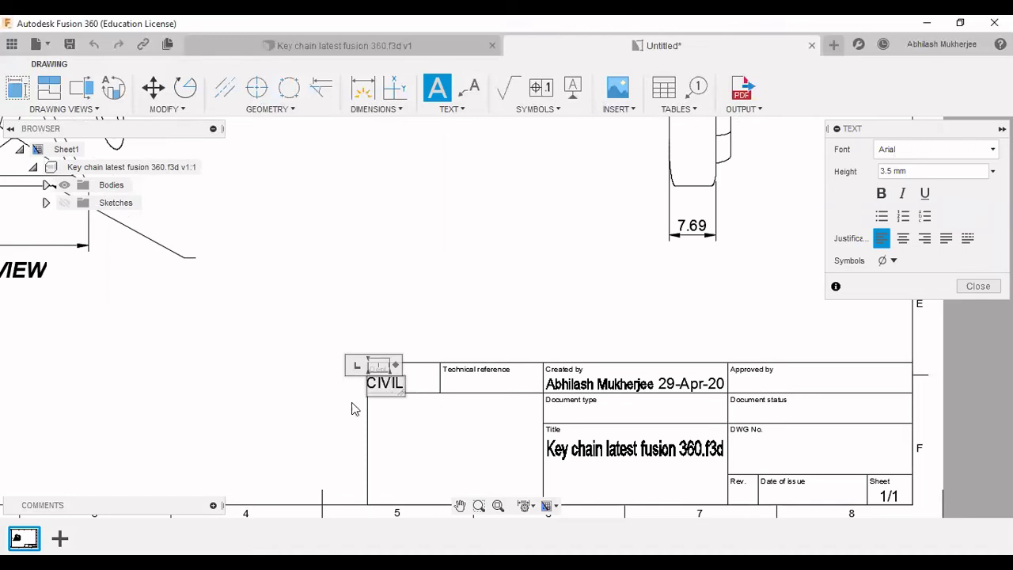
pyautogui.click(978, 286)
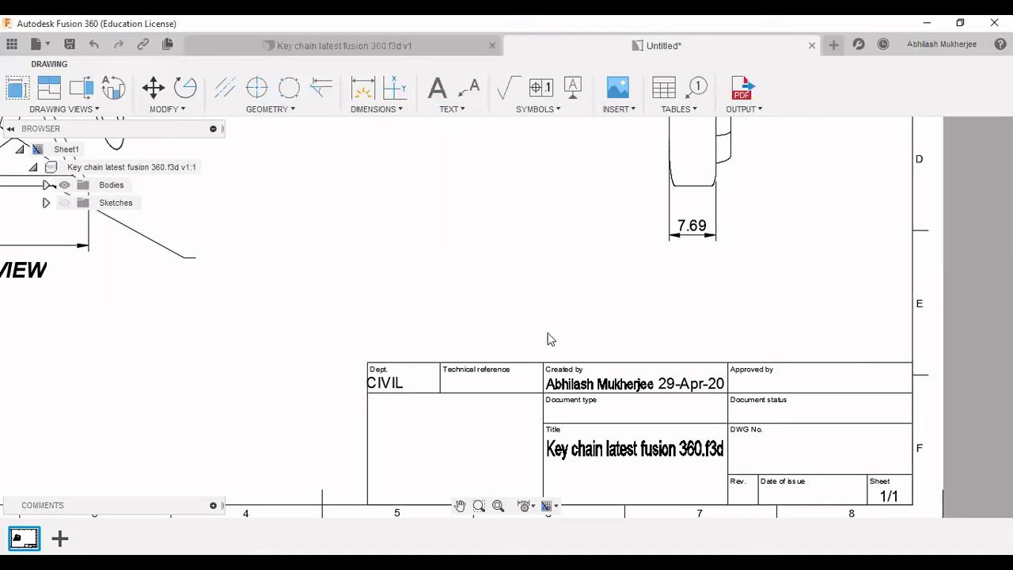
pyautogui.scroll(-2, 514, 362)
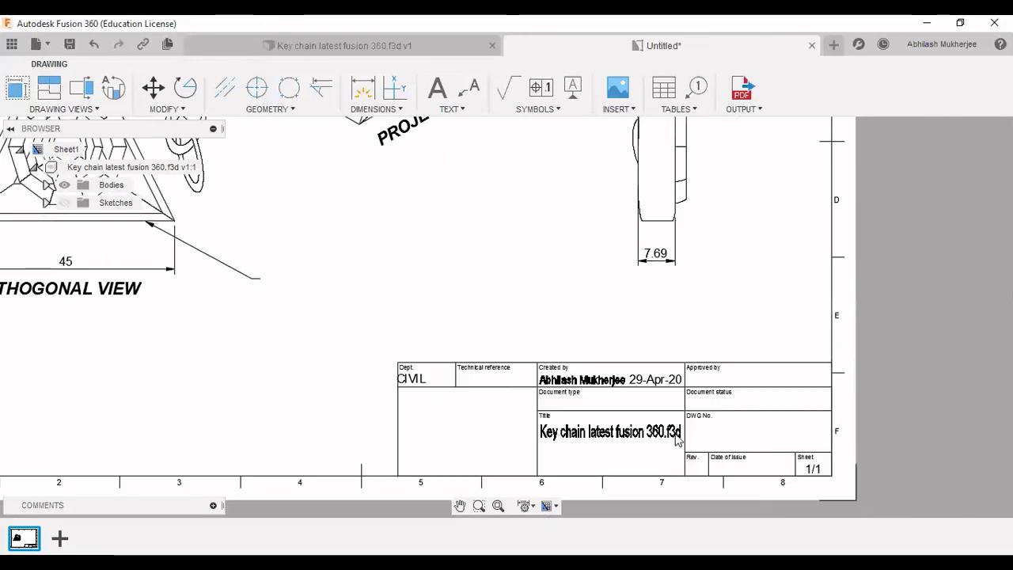
pyautogui.scroll(-3, 629, 325)
pyautogui.moveTo(624, 295); pyautogui.dragTo(608, 340, button='middle')
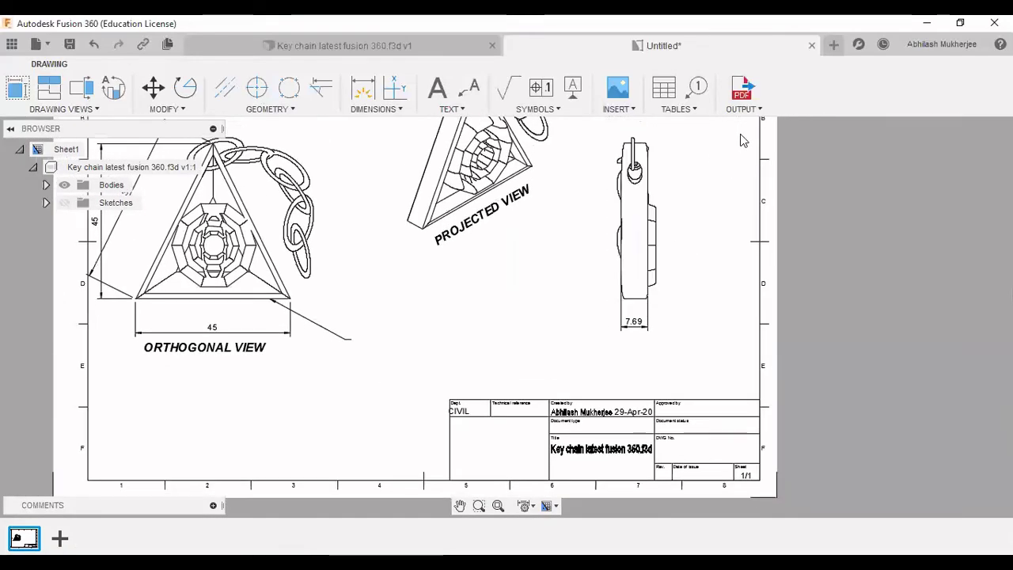
pyautogui.click(758, 110)
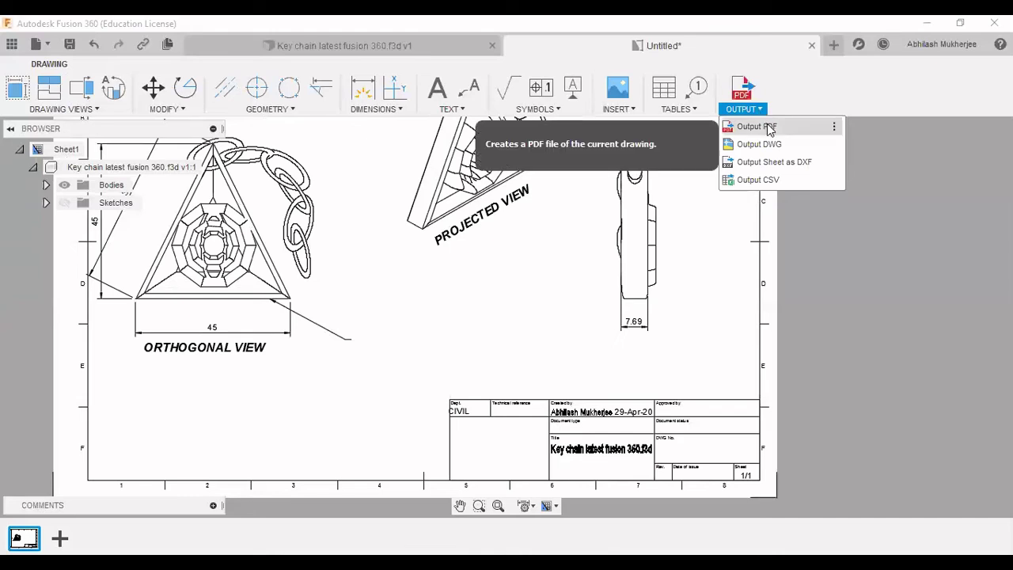
pyautogui.click(766, 126)
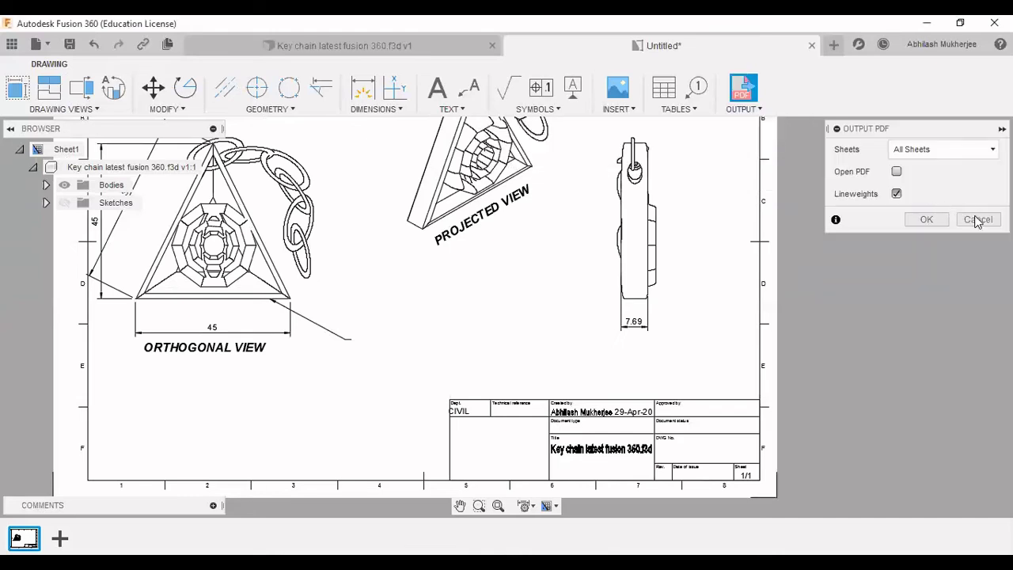
pyautogui.click(978, 220)
pyautogui.click(764, 108)
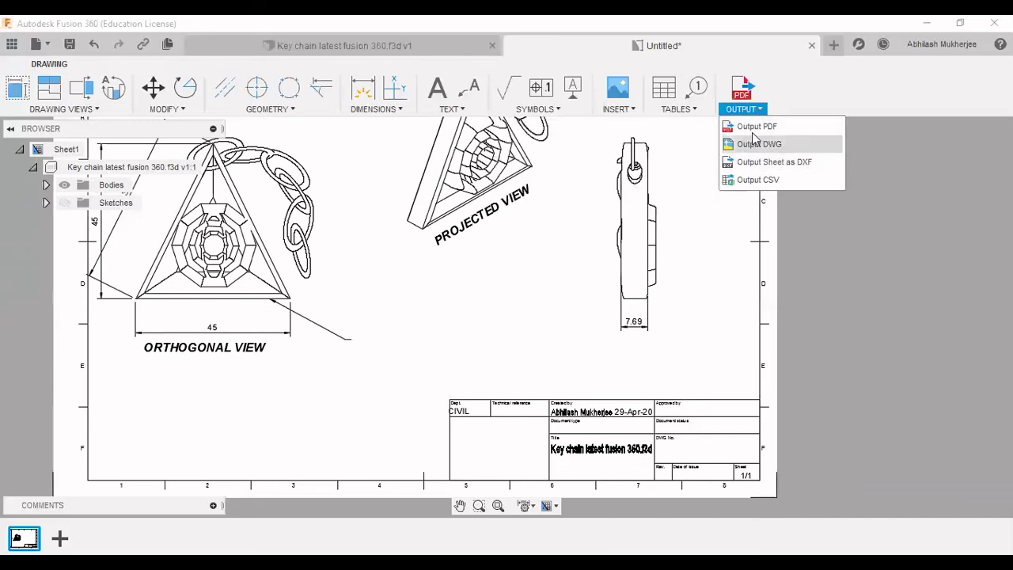
pyautogui.click(755, 126)
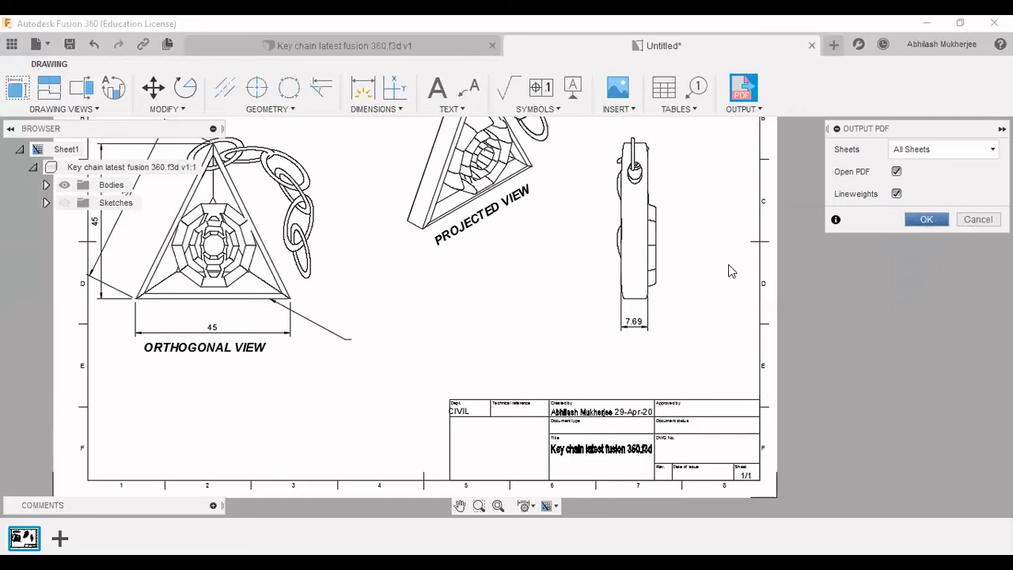
pyautogui.click(978, 220)
# Step: Start a detail view from the orthogonal view, with a circular boundary centred on the second-to-last chain link and enclosing it
pyautogui.scroll(-2, 748, 261)
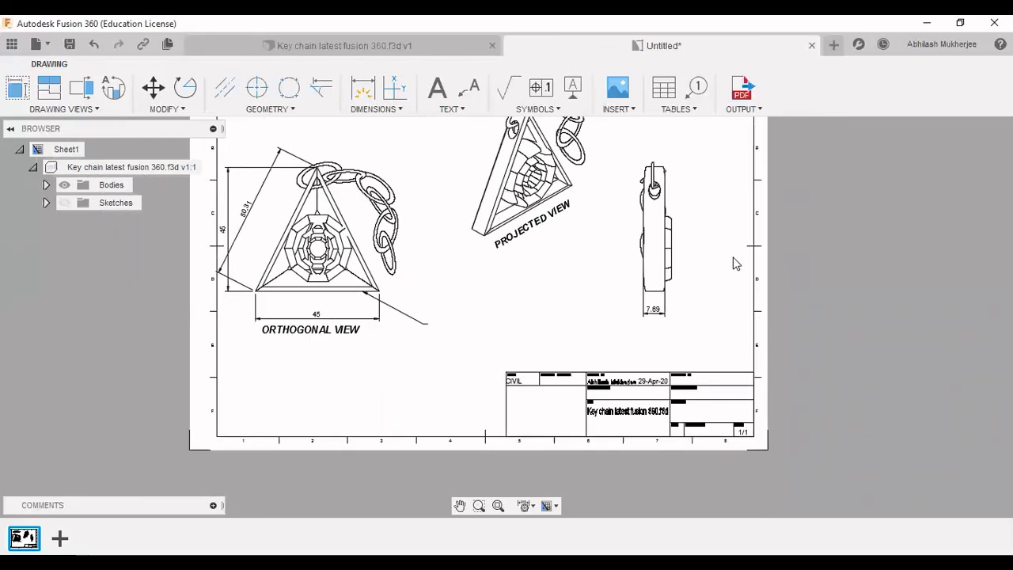
pyautogui.scroll(-2, 723, 333)
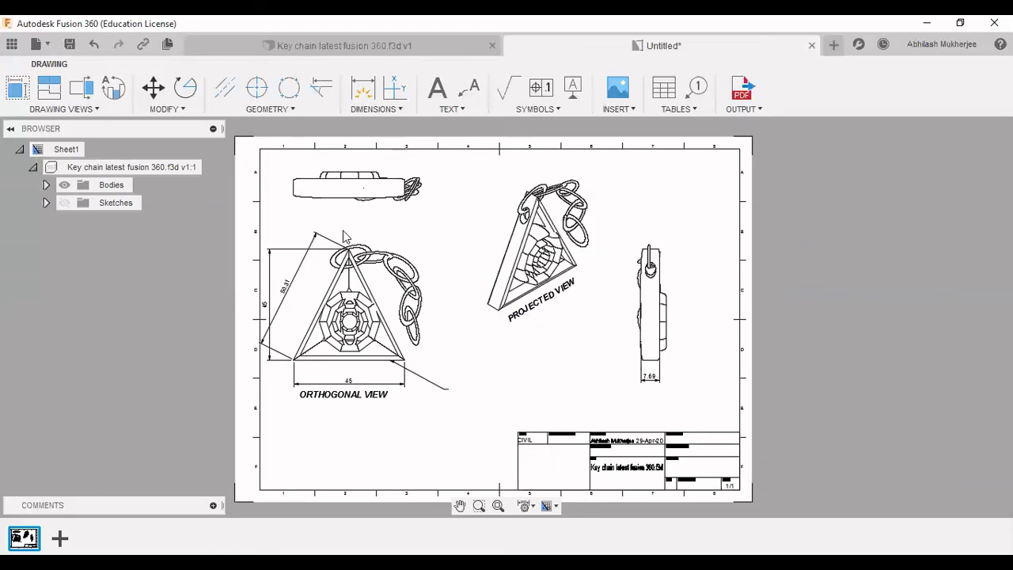
pyautogui.click(93, 110)
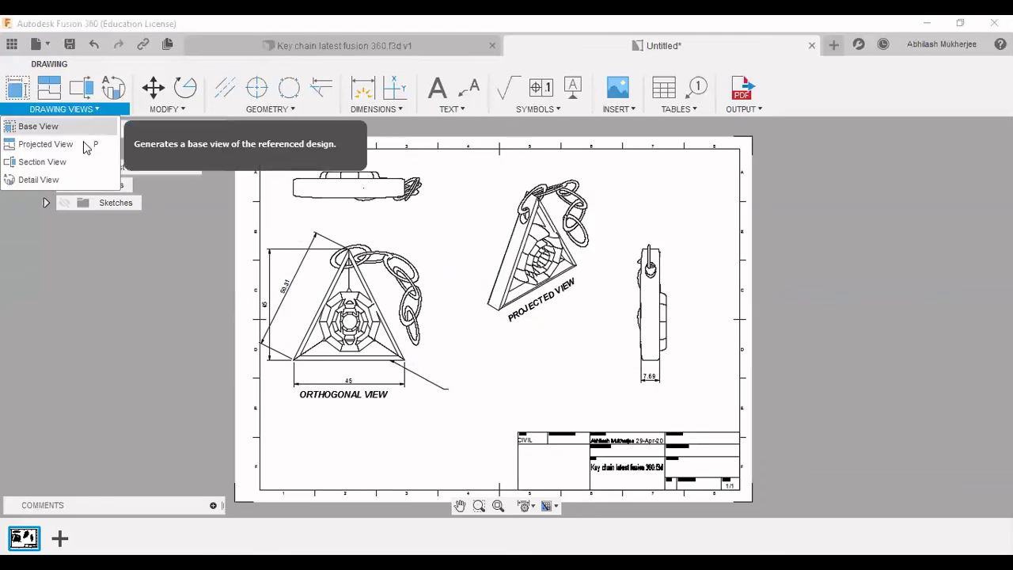
pyautogui.click(73, 177)
pyautogui.scroll(5, 300, 340)
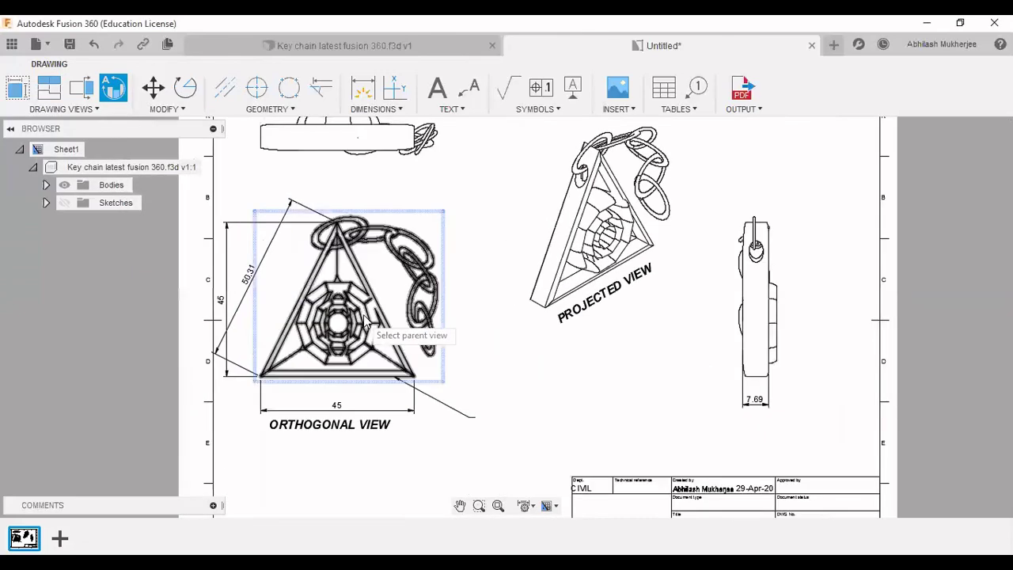
pyautogui.scroll(2, 421, 340)
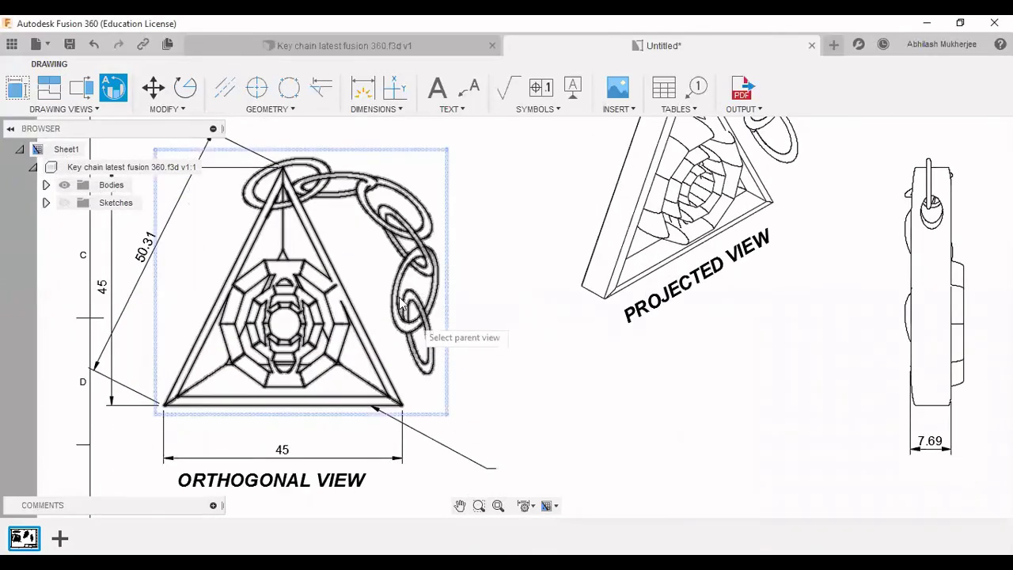
pyautogui.click(415, 297)
pyautogui.click(415, 294)
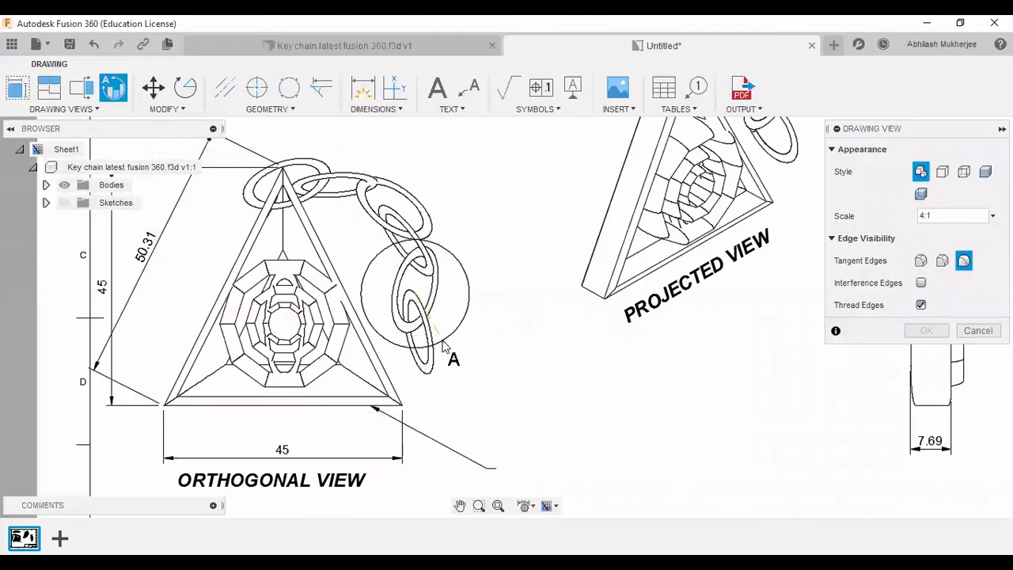
pyautogui.click(447, 345)
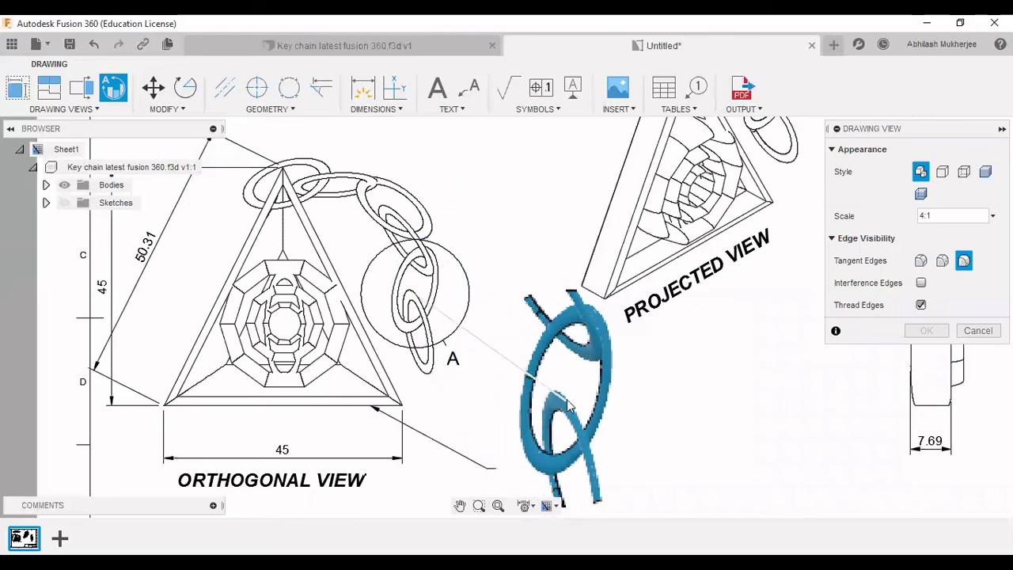
# Step: Place the chain-link detail view at 4:1 scale below the projected view, above the title block, and finish it
pyautogui.scroll(2, 571, 400)
pyautogui.scroll(-5, 570, 392)
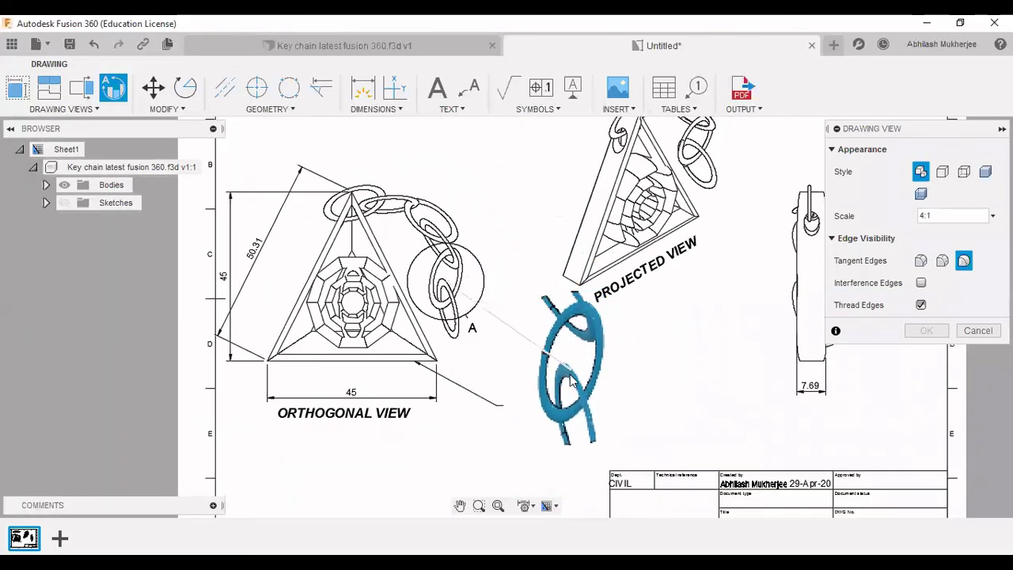
pyautogui.click(568, 384)
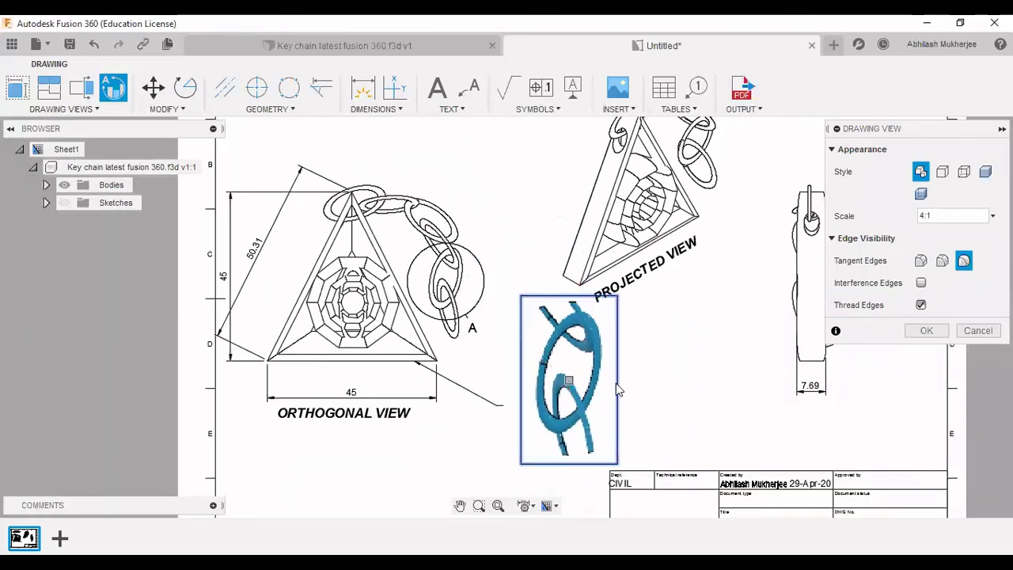
pyautogui.click(924, 330)
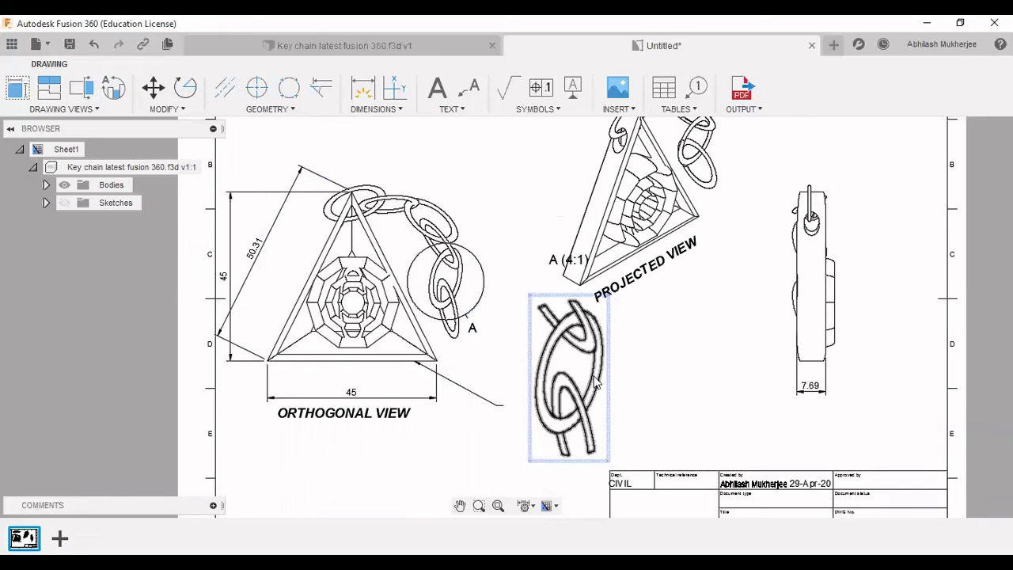
pyautogui.scroll(2, 596, 384)
pyautogui.scroll(1, 596, 384)
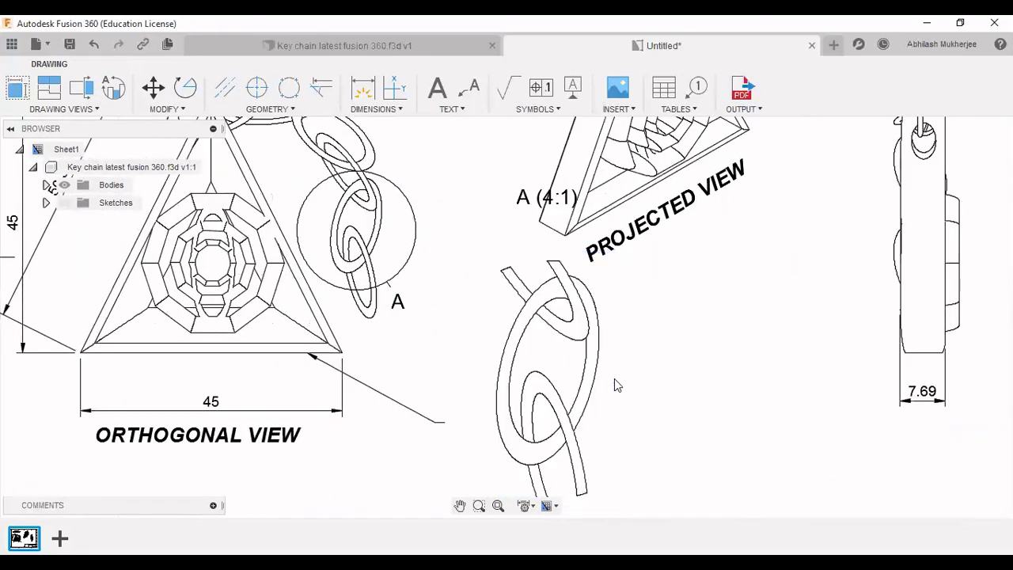
pyautogui.scroll(1, 614, 378)
pyautogui.scroll(-2, 614, 383)
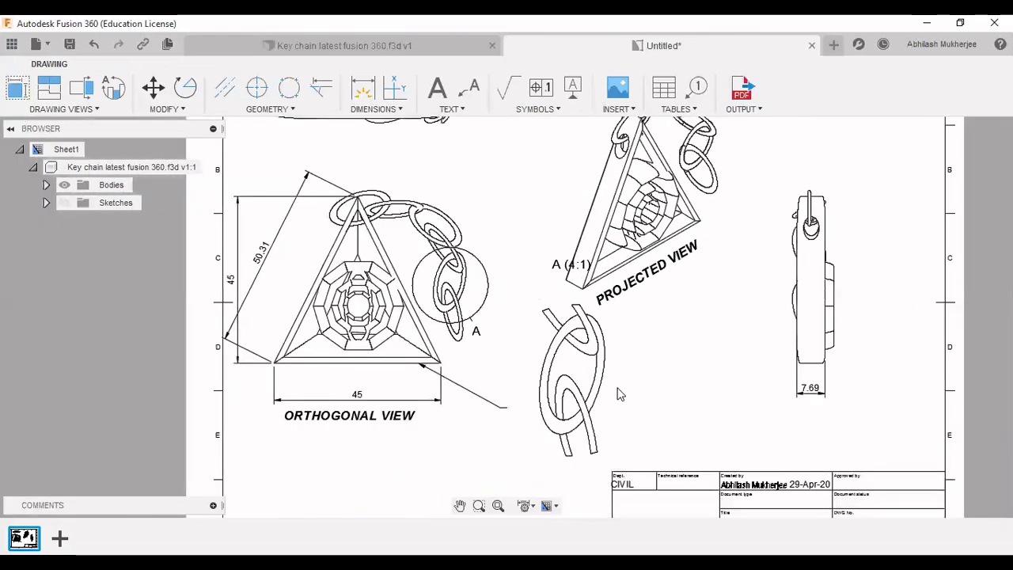